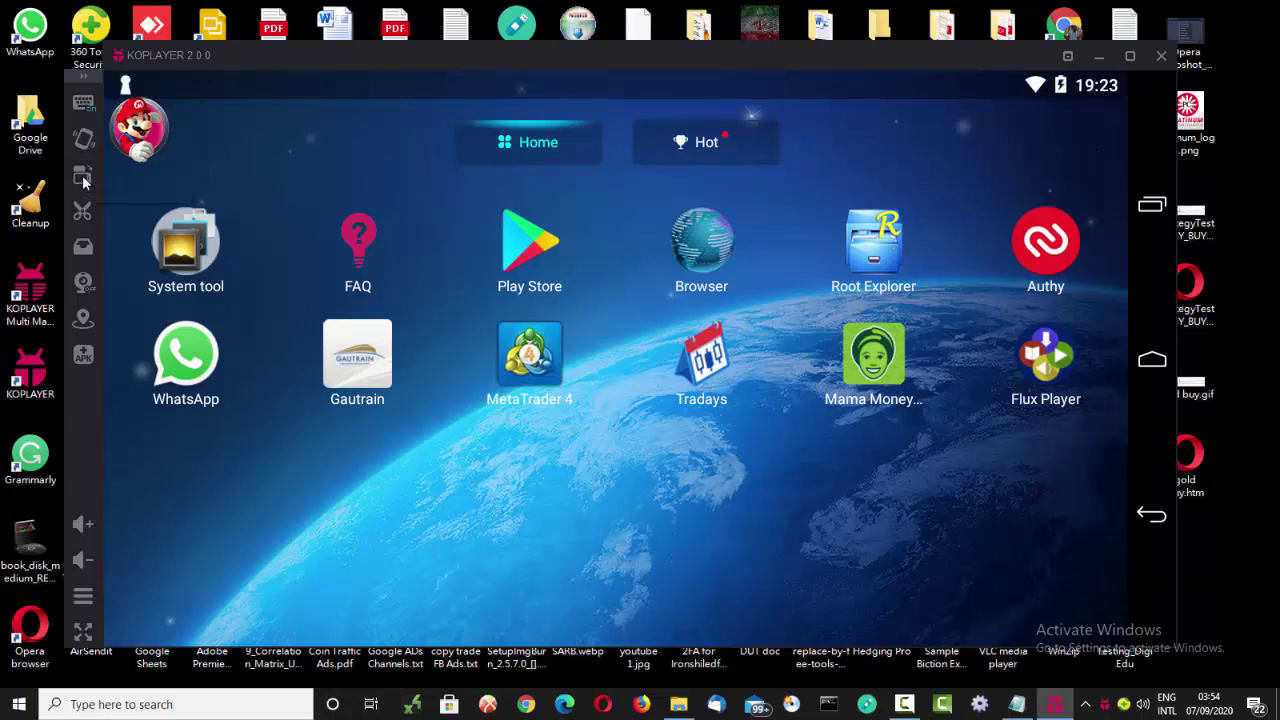
Step: Rotate the emulator to portrait orientation and open the Play Store
left_click(83, 181)
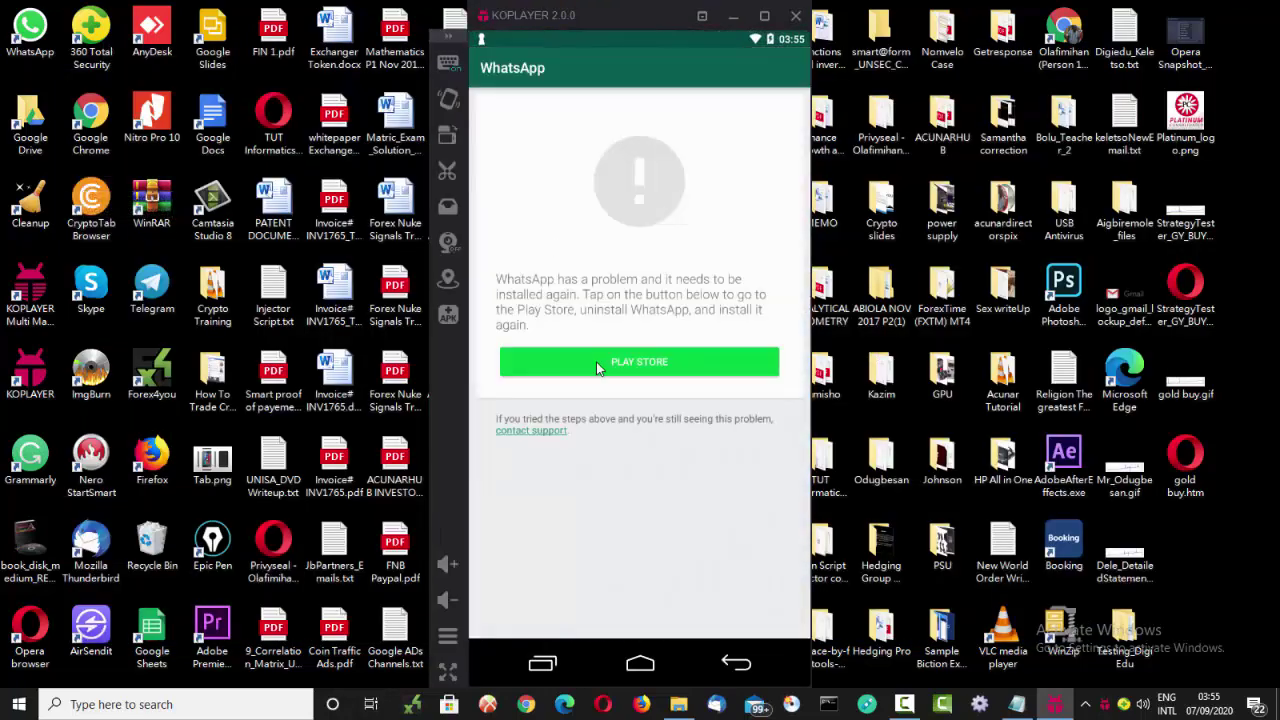
left_click(632, 361)
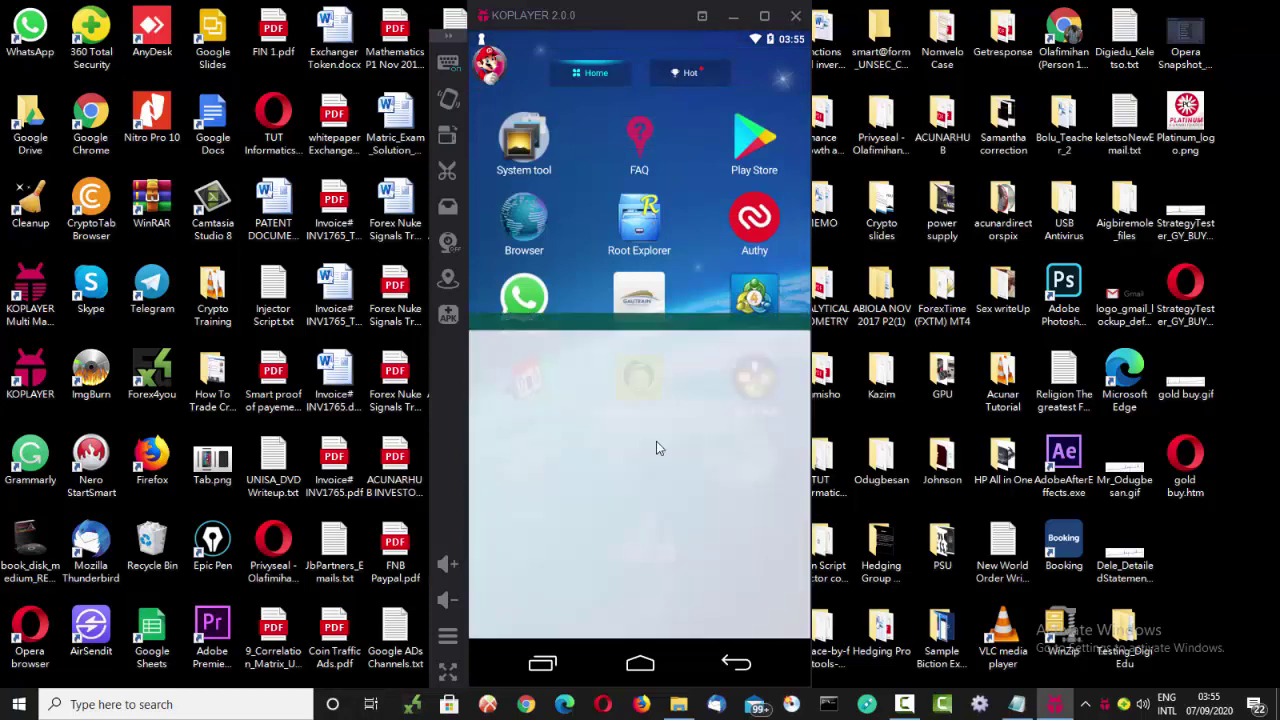
left_click(645, 368)
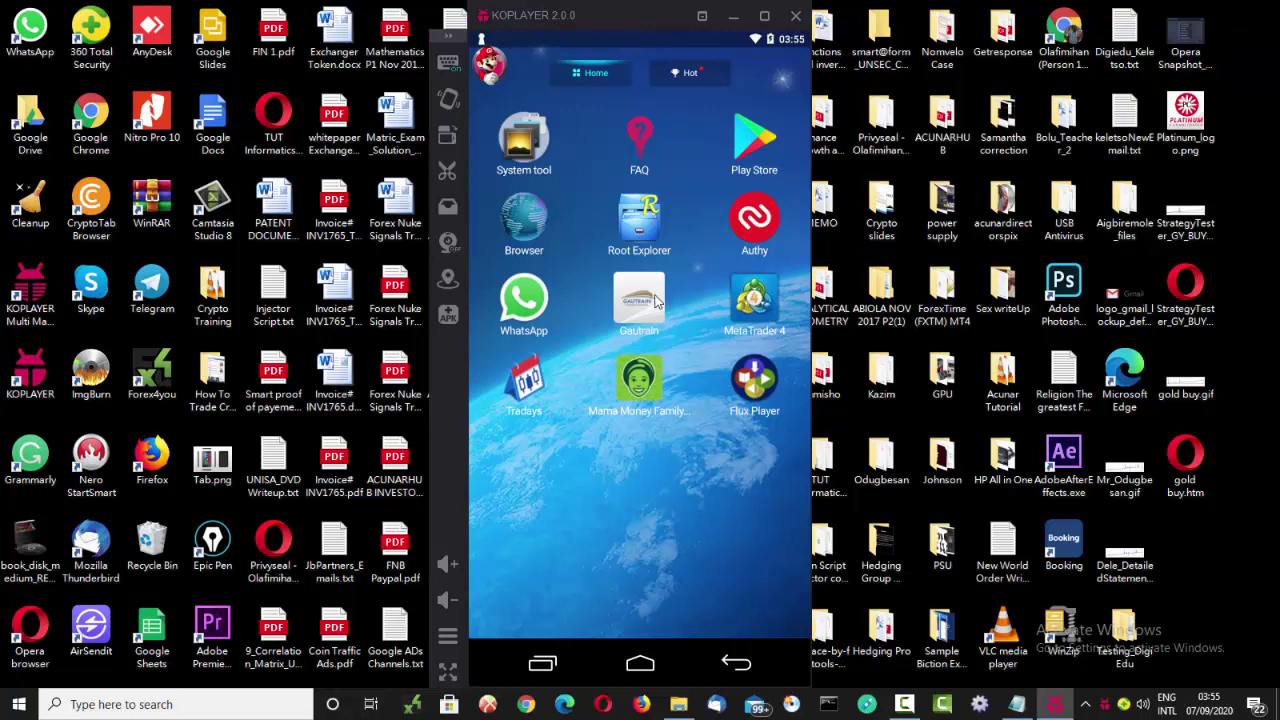
left_click(748, 147)
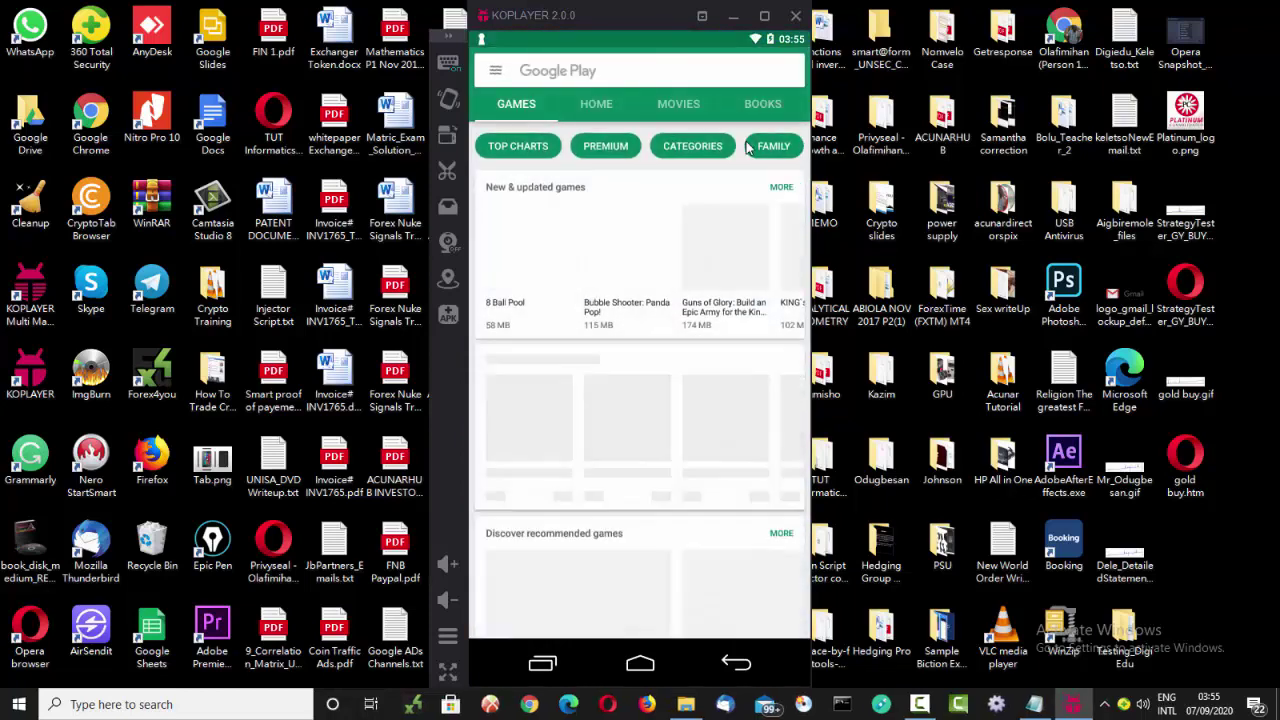
Step: Search the Play Store for "rdp remote desktop"
left_click(560, 72)
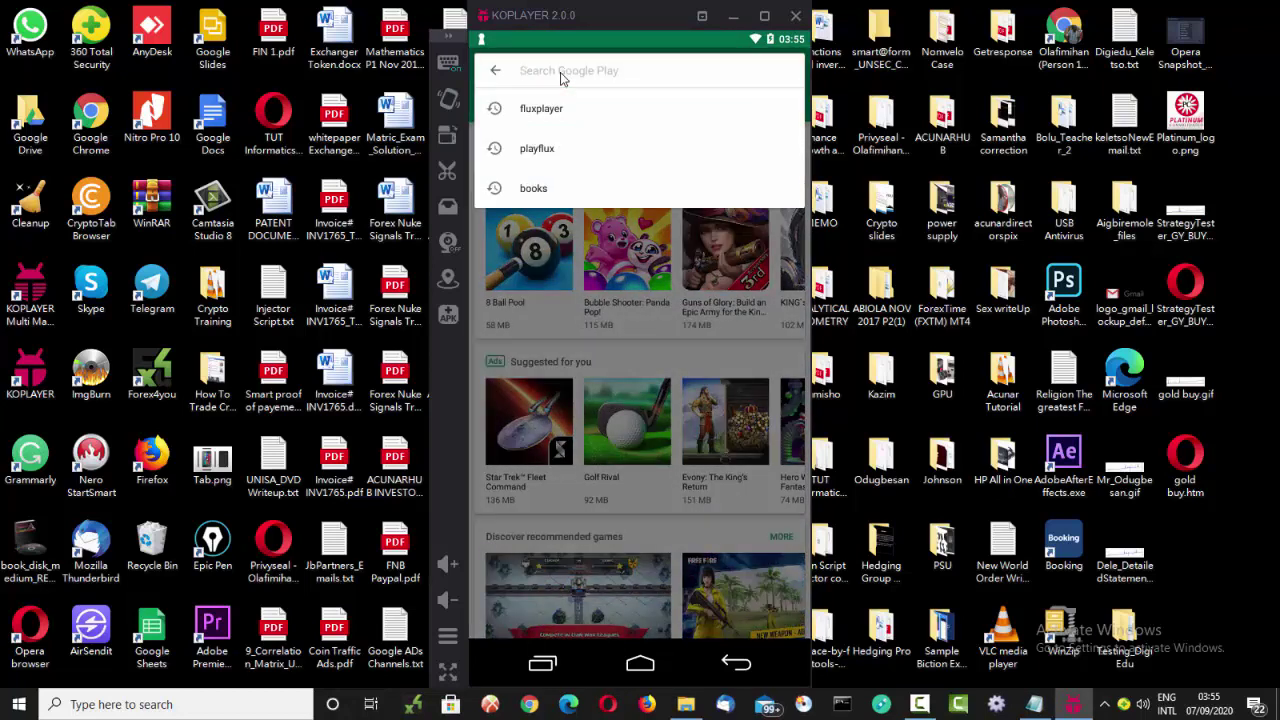
type("ro")
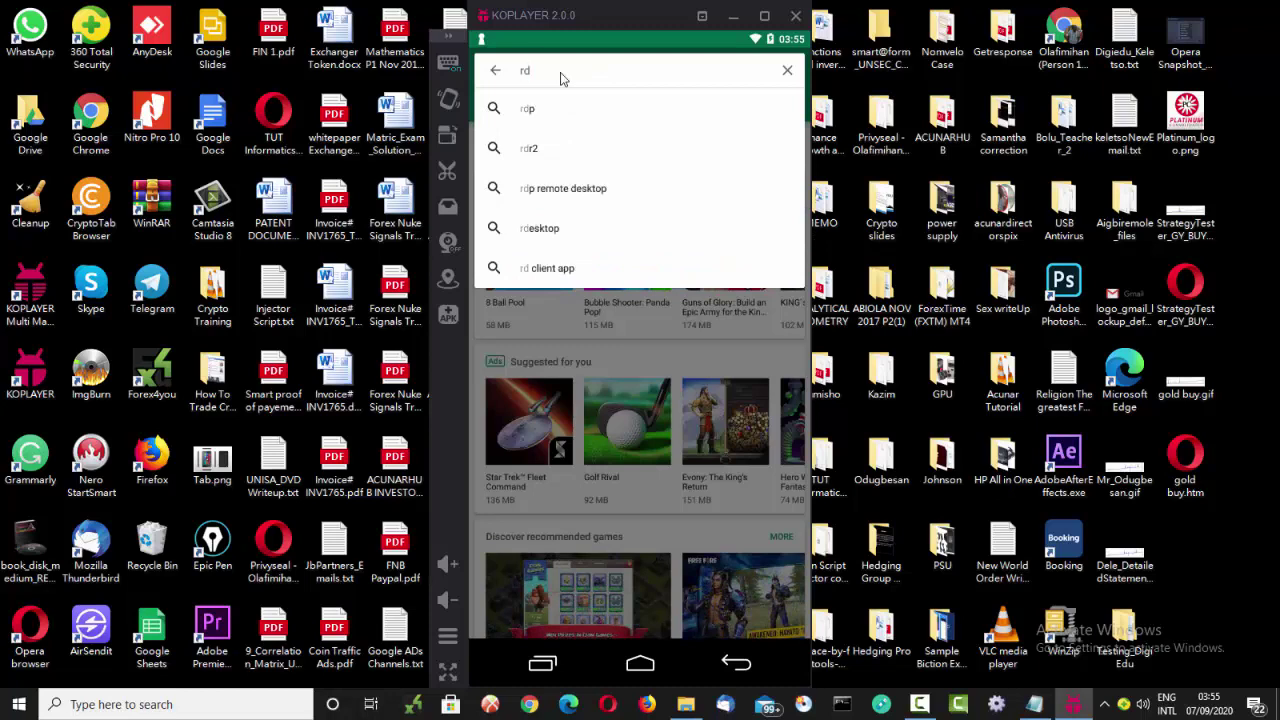
type("s")
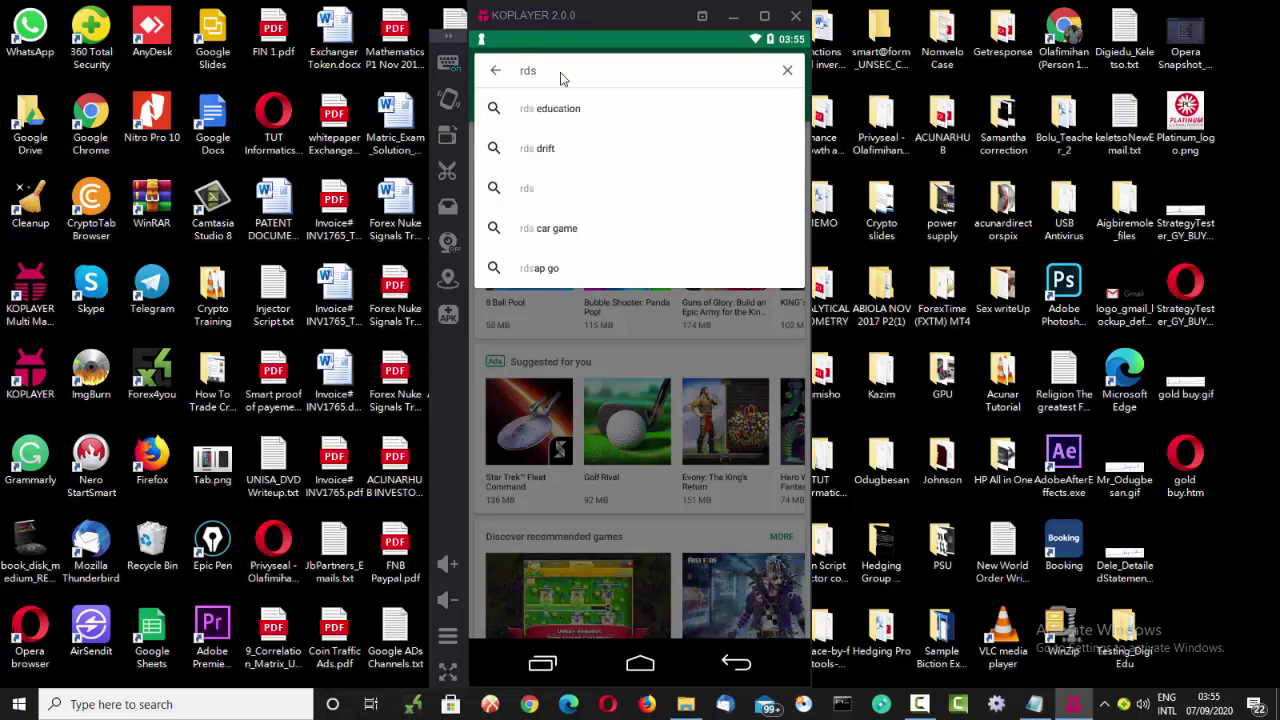
key("BackSpace")
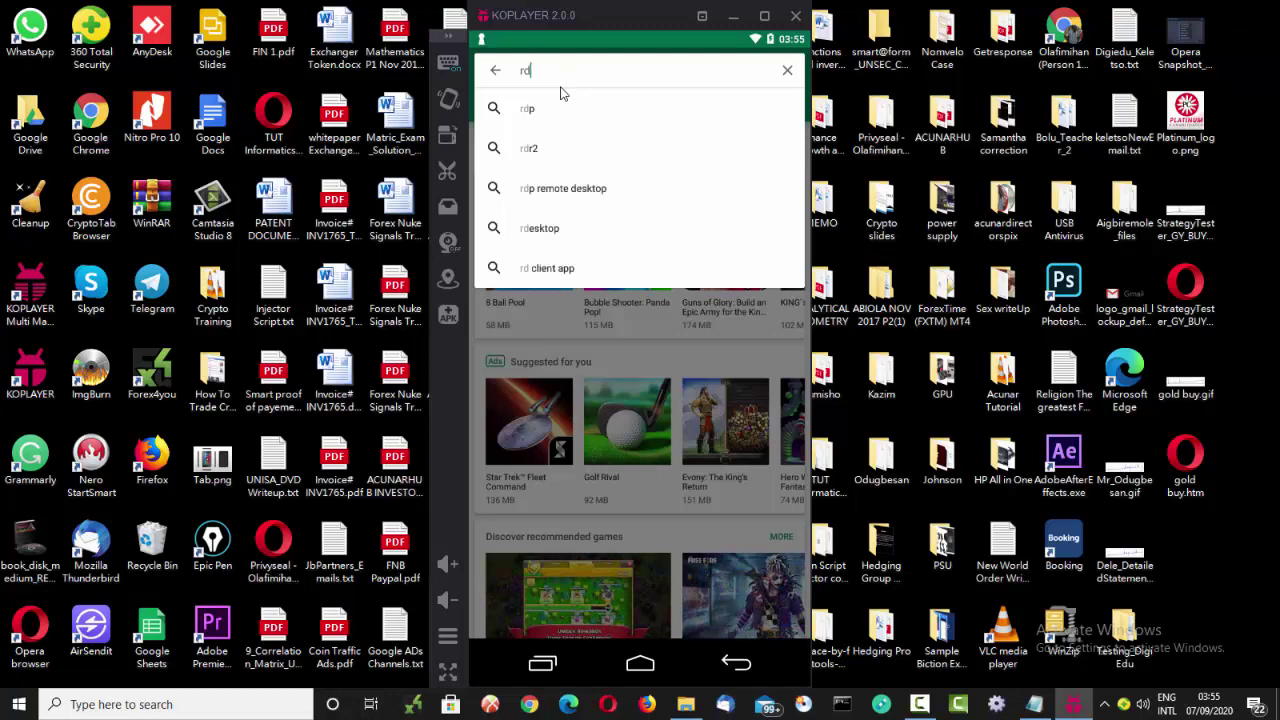
left_click(565, 188)
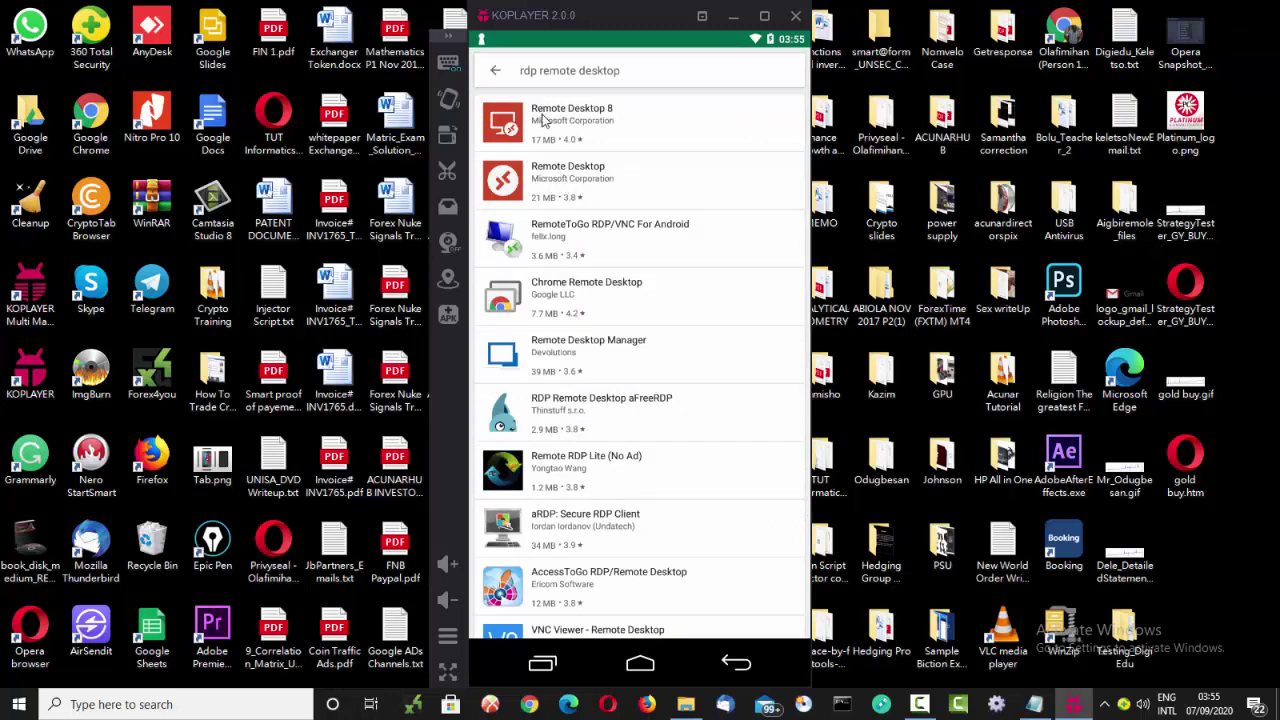
Step: Install Microsoft's Remote Desktop 8 and launch it, accepting the license terms and privacy statement
left_click(571, 134)
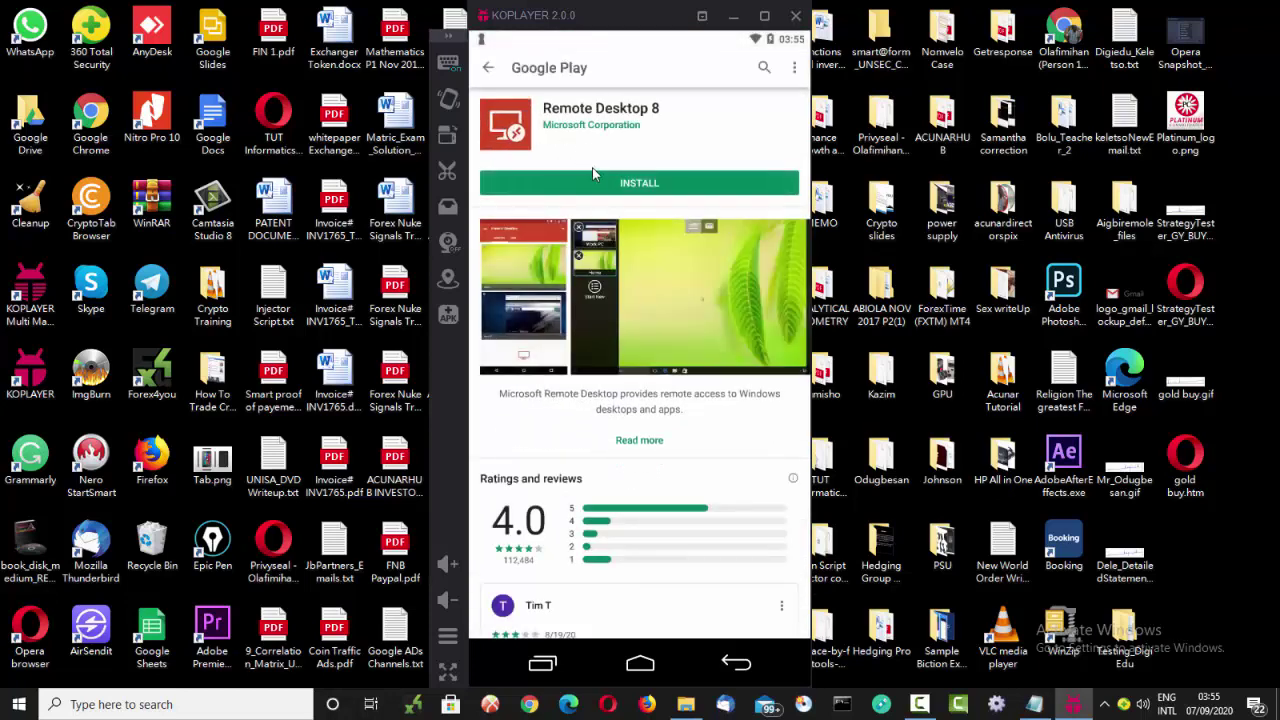
left_click(603, 183)
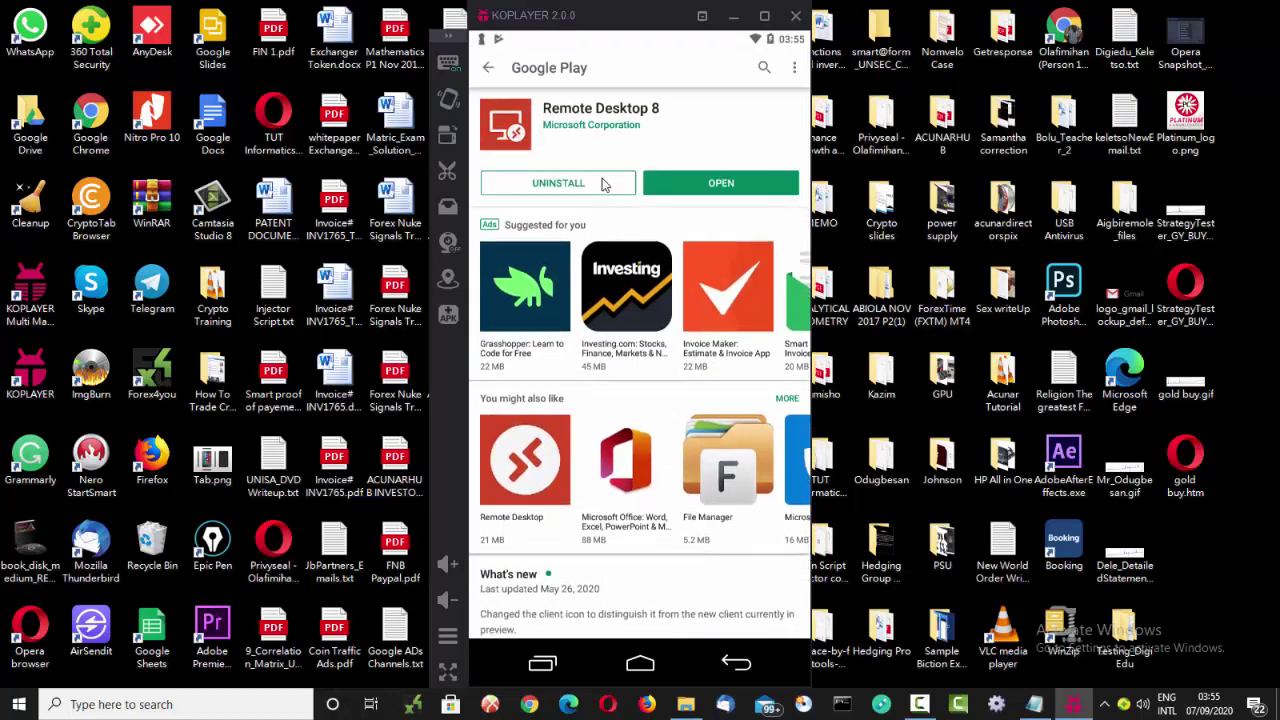
left_click(727, 184)
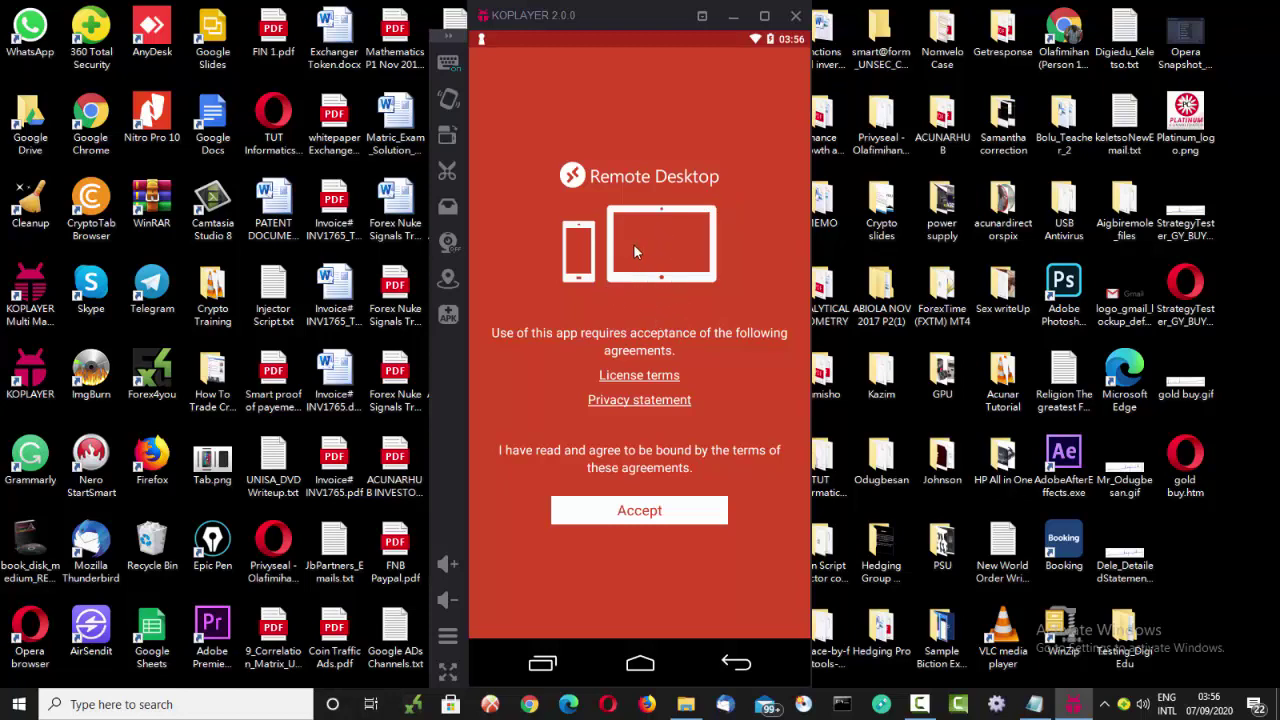
left_click(640, 512)
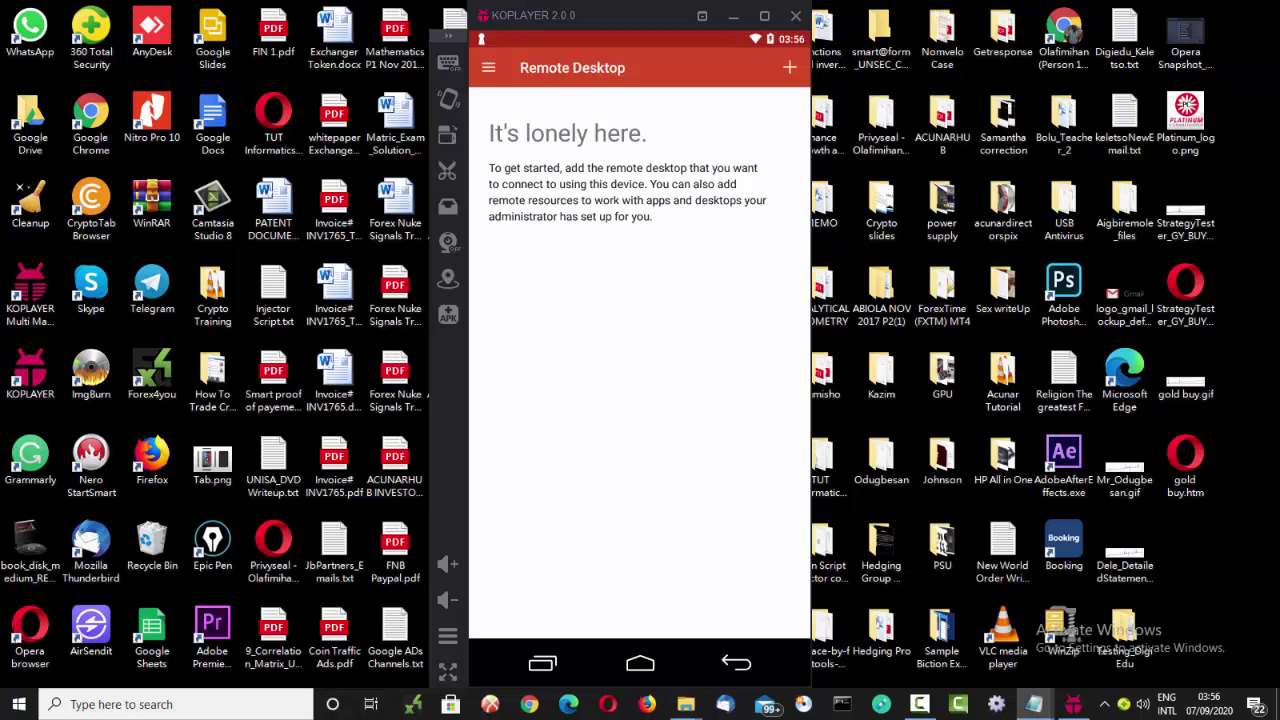
Step: Switch to Notepad with the VPS details file and copy the 3-133-151-97 part of the Public DNS
left_click(1034, 704)
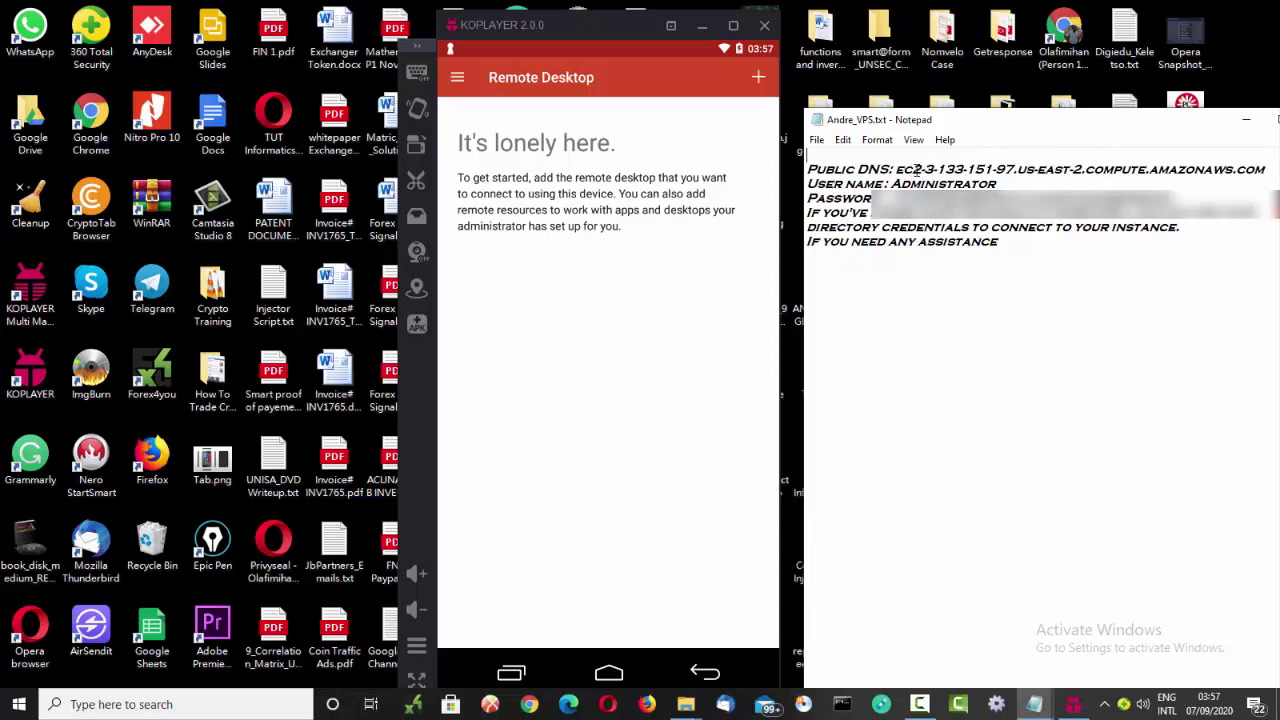
left_click_drag(926, 170, 1013, 165)
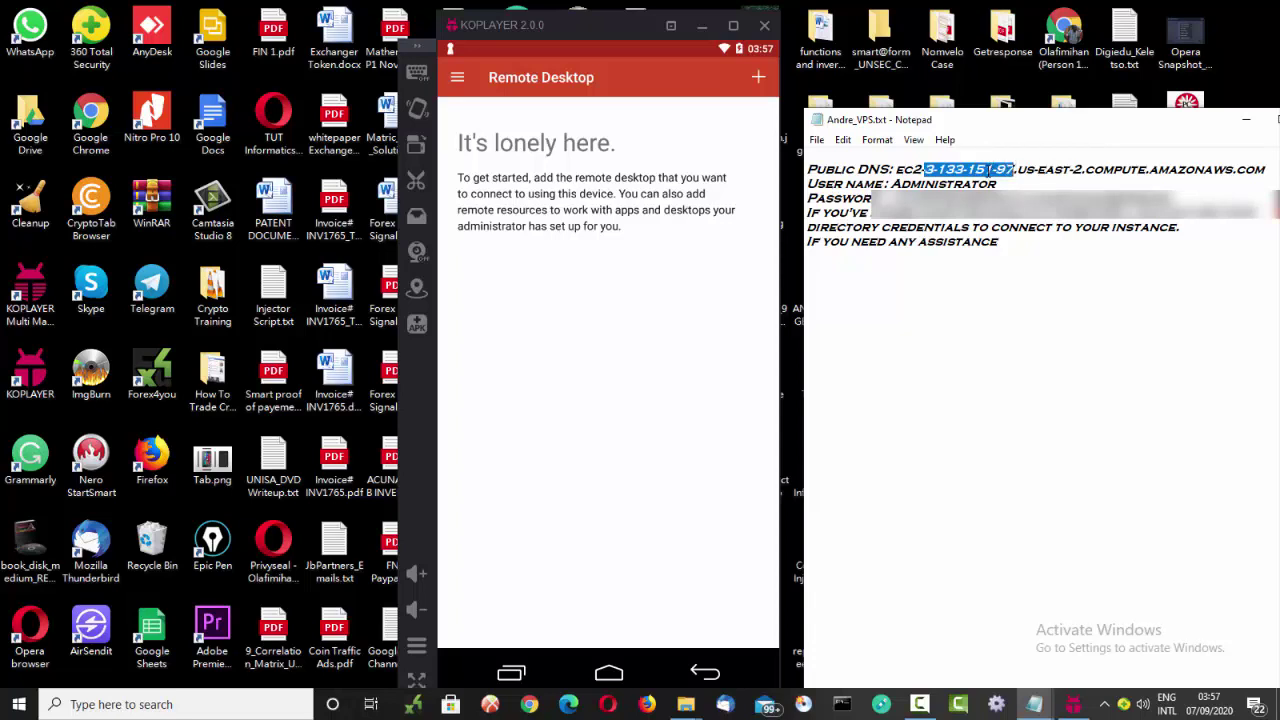
right_click(990, 170)
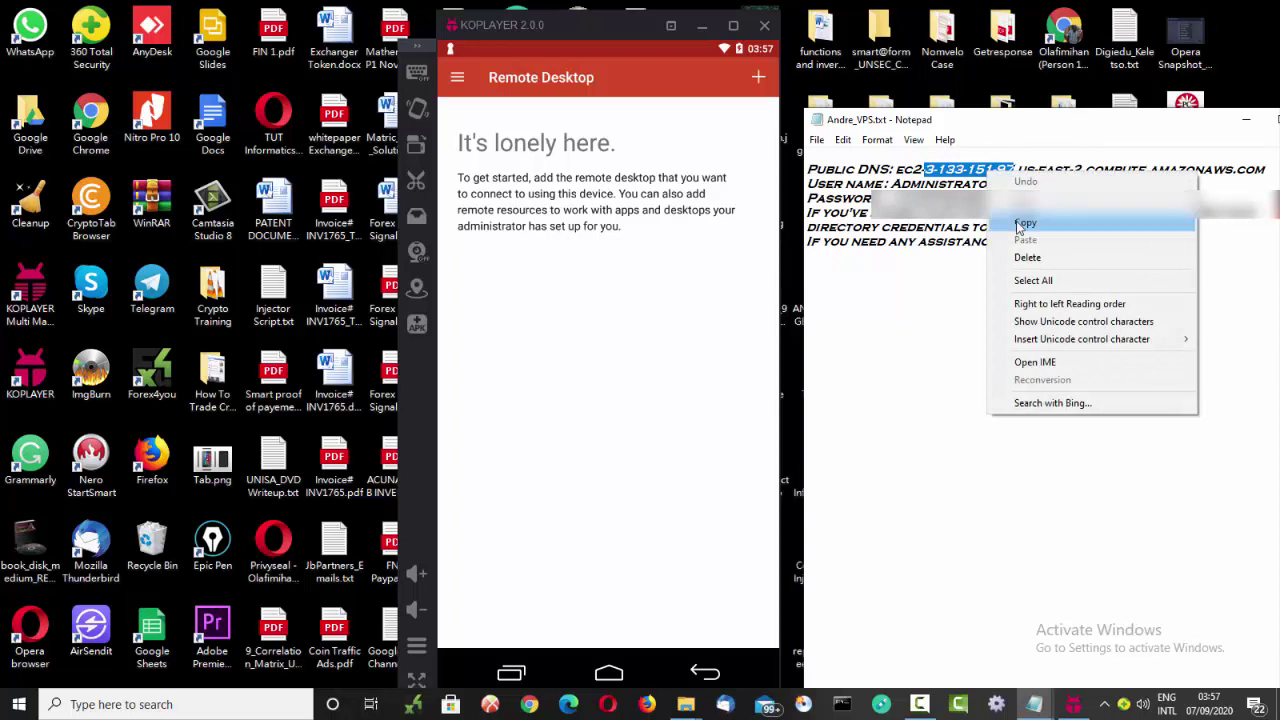
left_click(1018, 226)
Step: Manually add a new desktop in Remote Desktop with the PC name 3.133.151.97
left_click(757, 78)
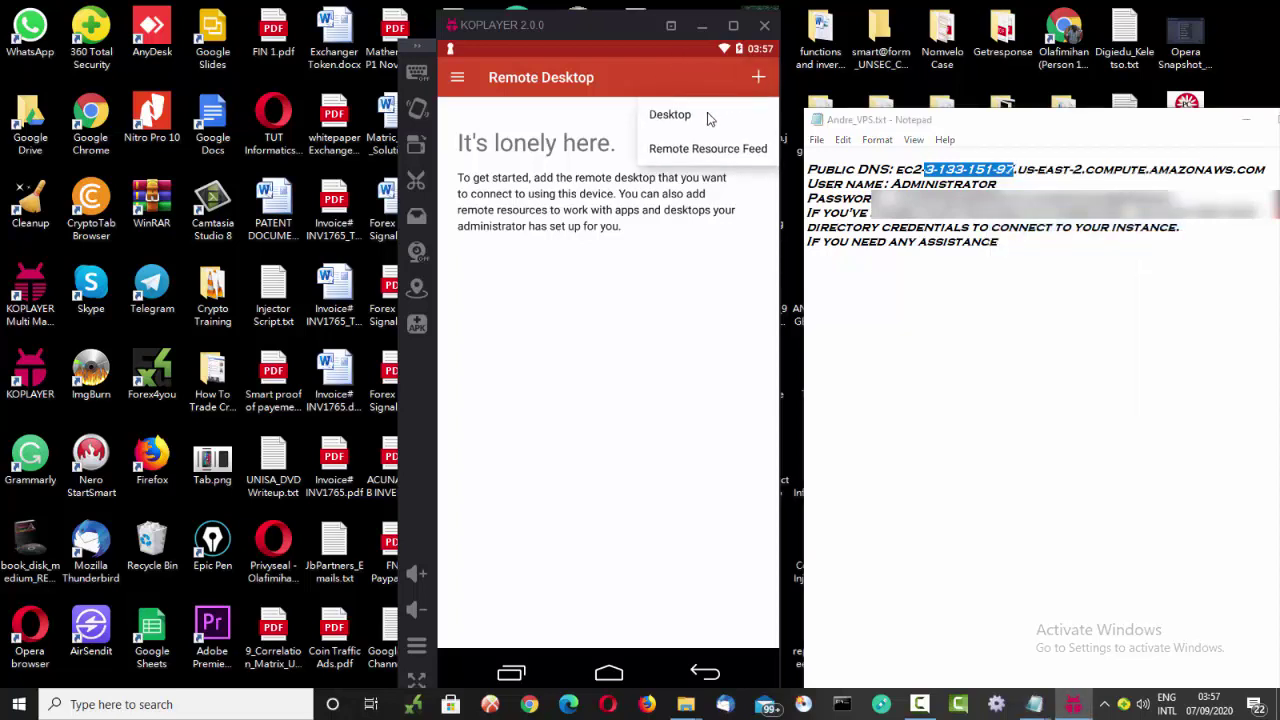
left_click(707, 116)
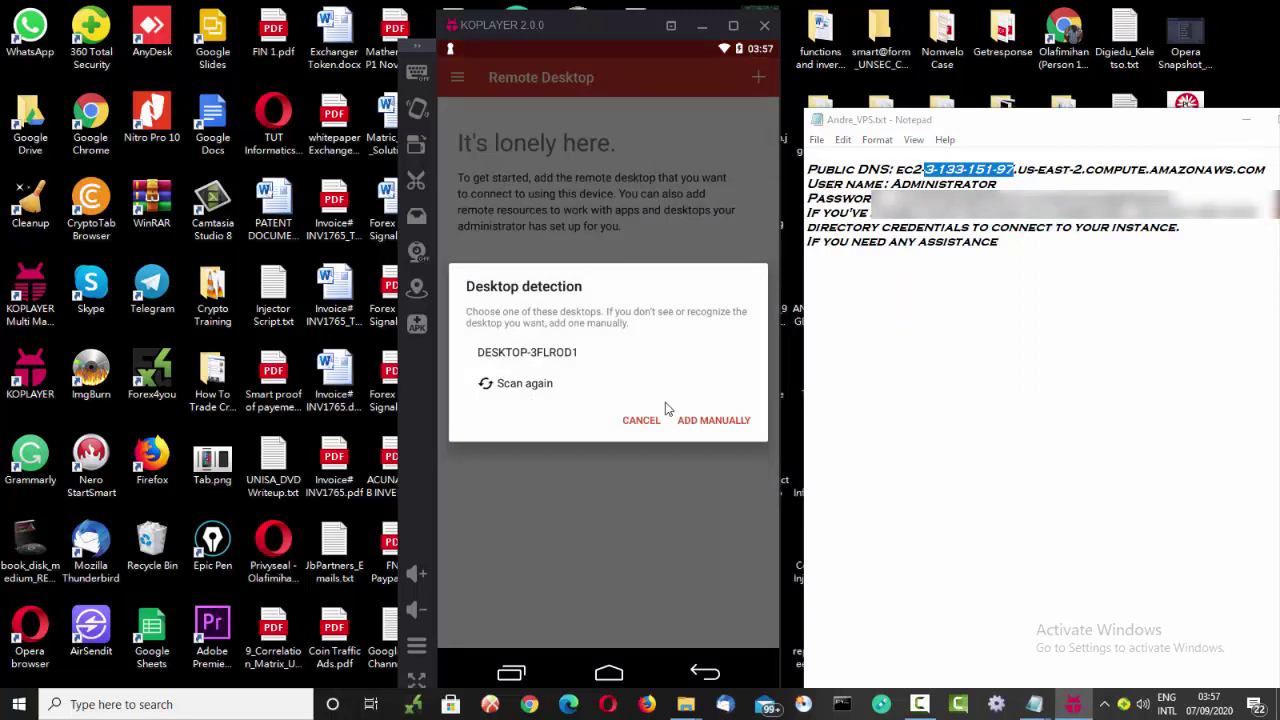
left_click(697, 422)
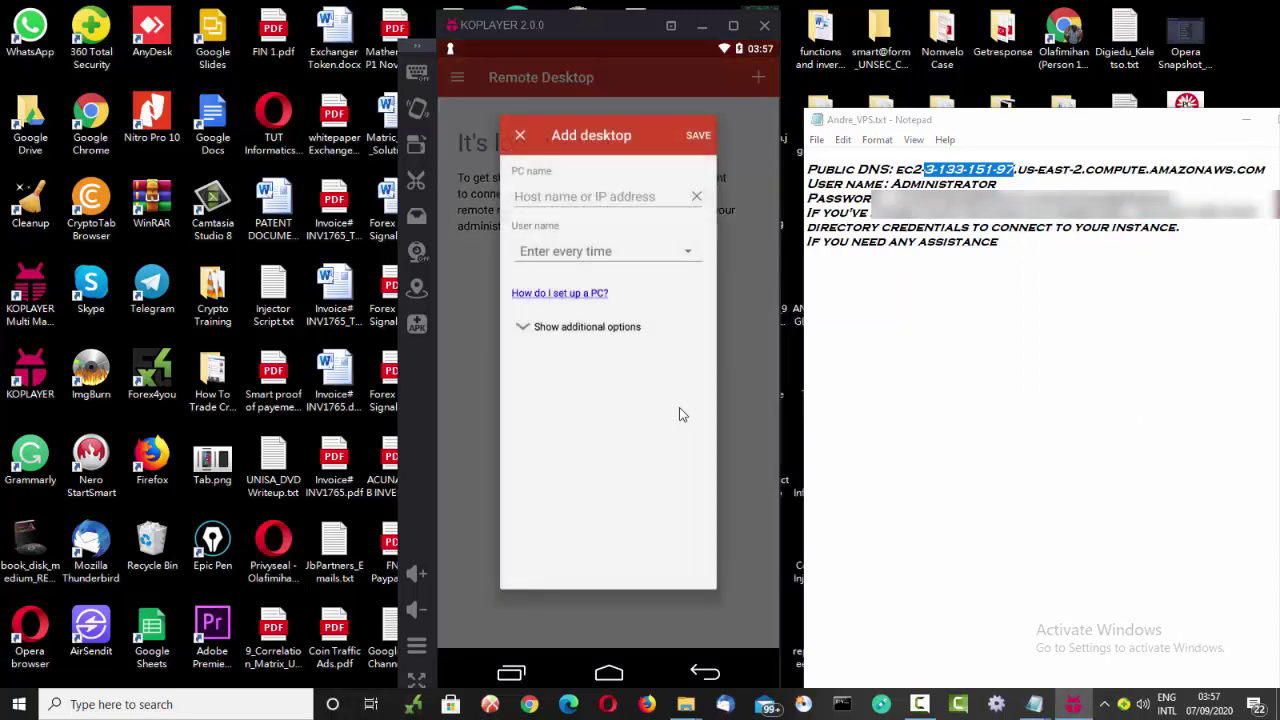
left_click(538, 200)
type("3")
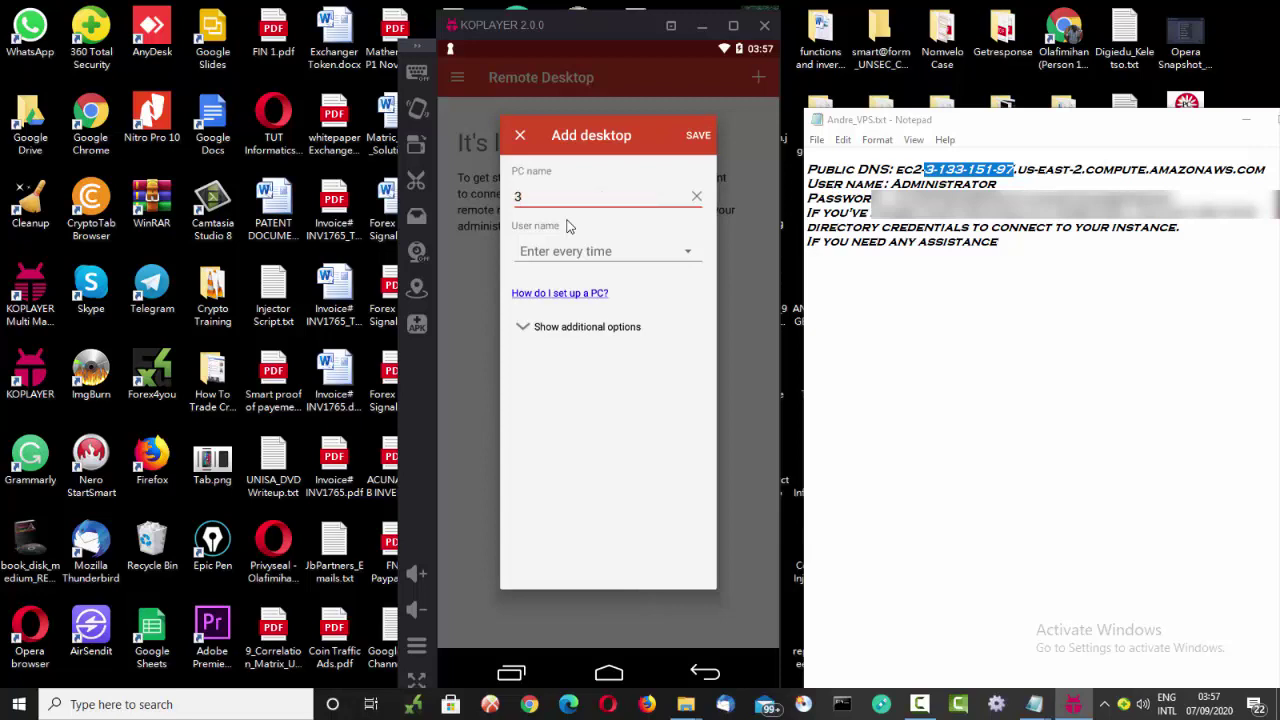
type(".133.151.97")
Step: Start a new user account for the desktop and fill its user name with Administrator, copied from the VPS details file
left_click(688, 253)
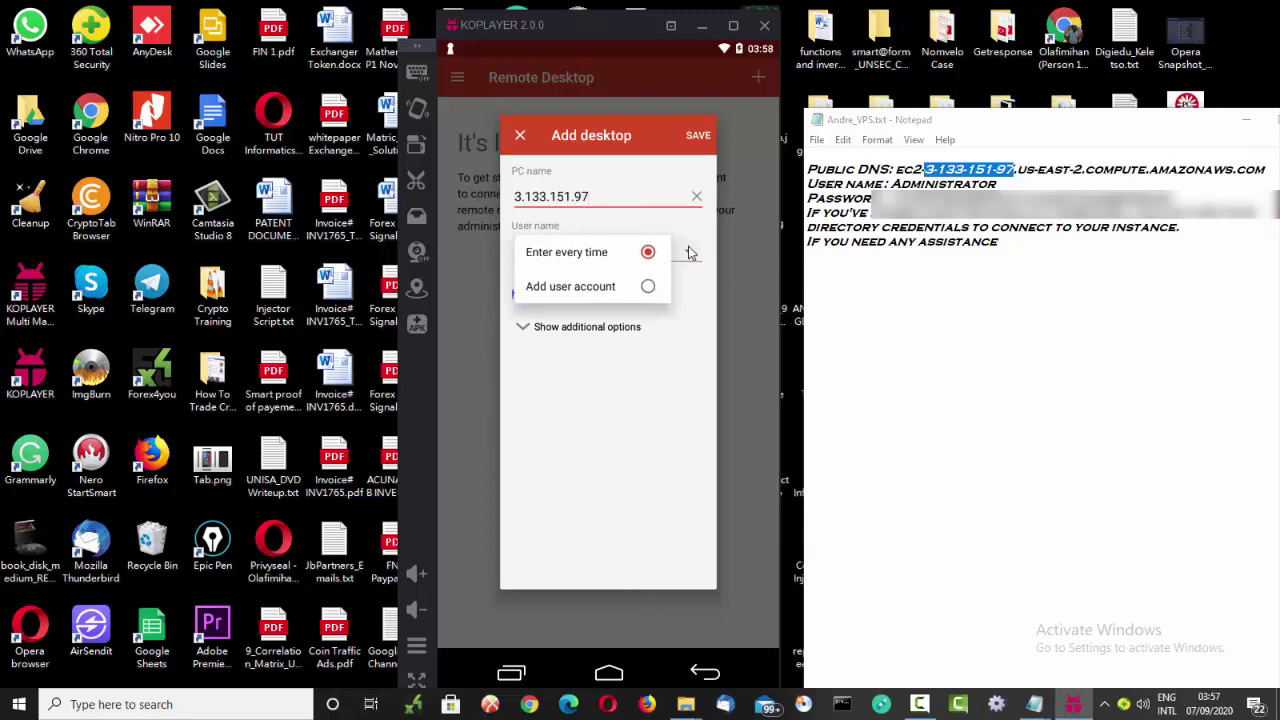
left_click(627, 290)
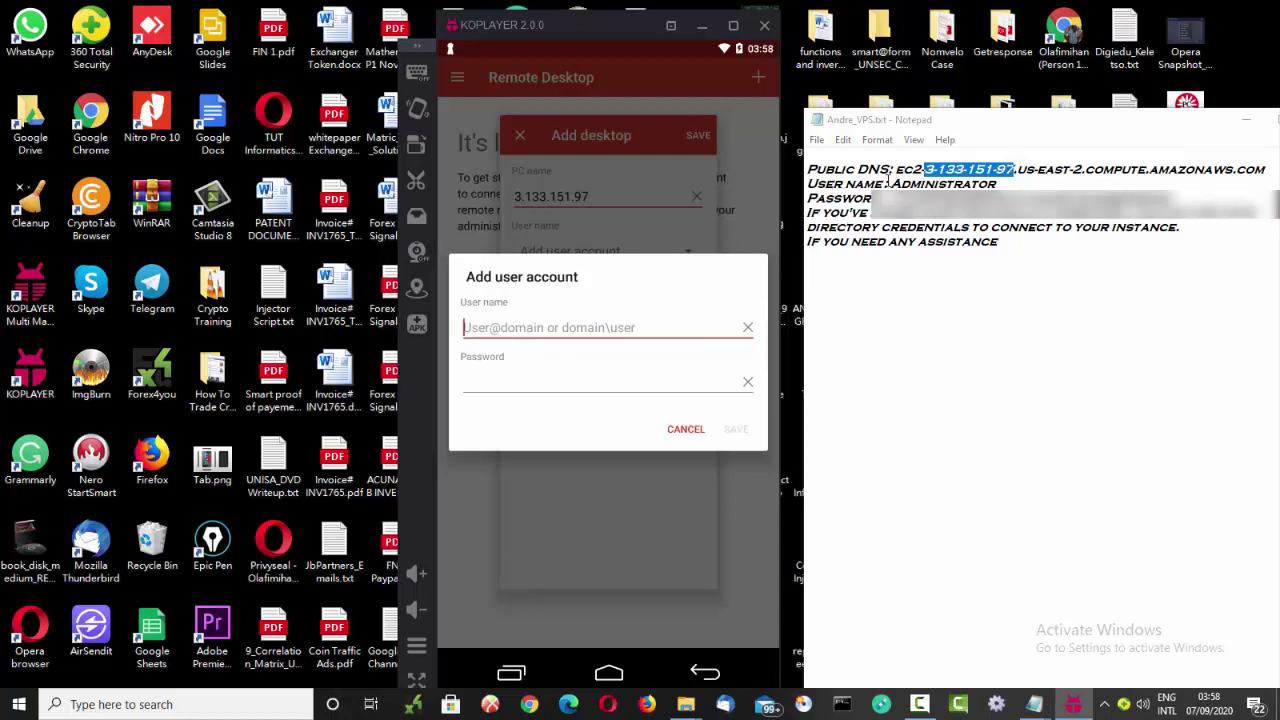
left_click_drag(891, 184, 996, 184)
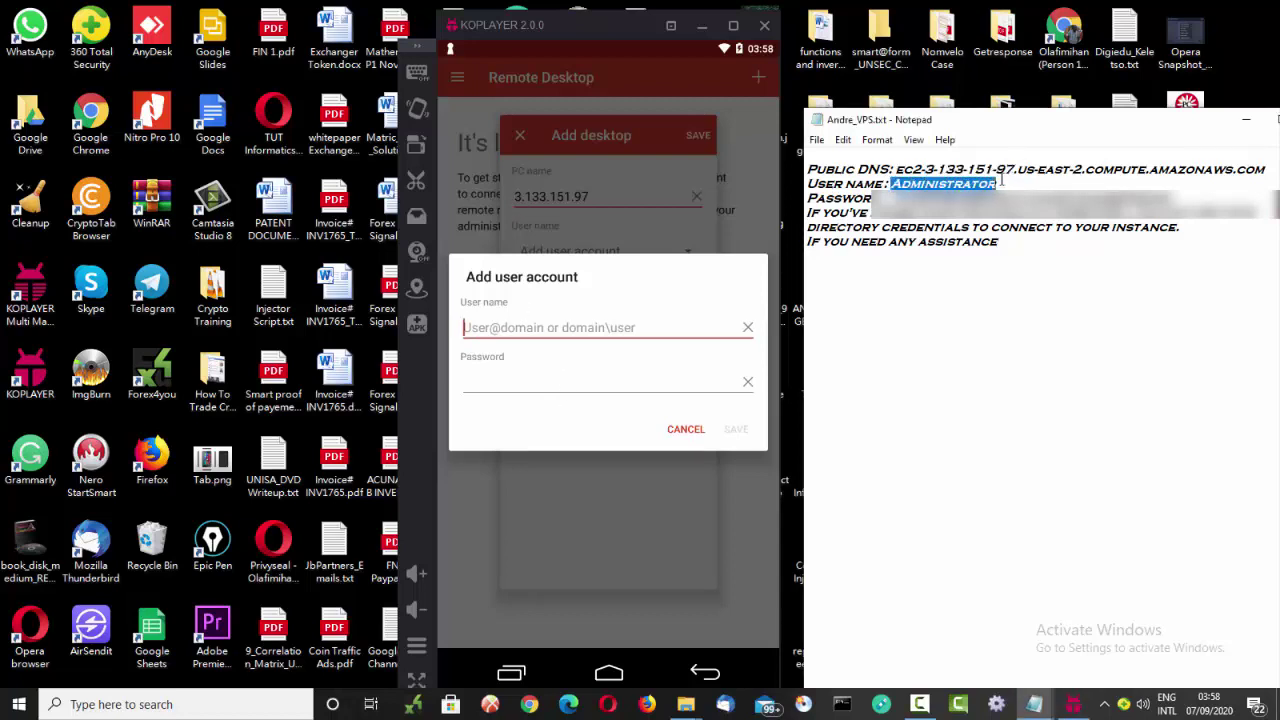
right_click(985, 178)
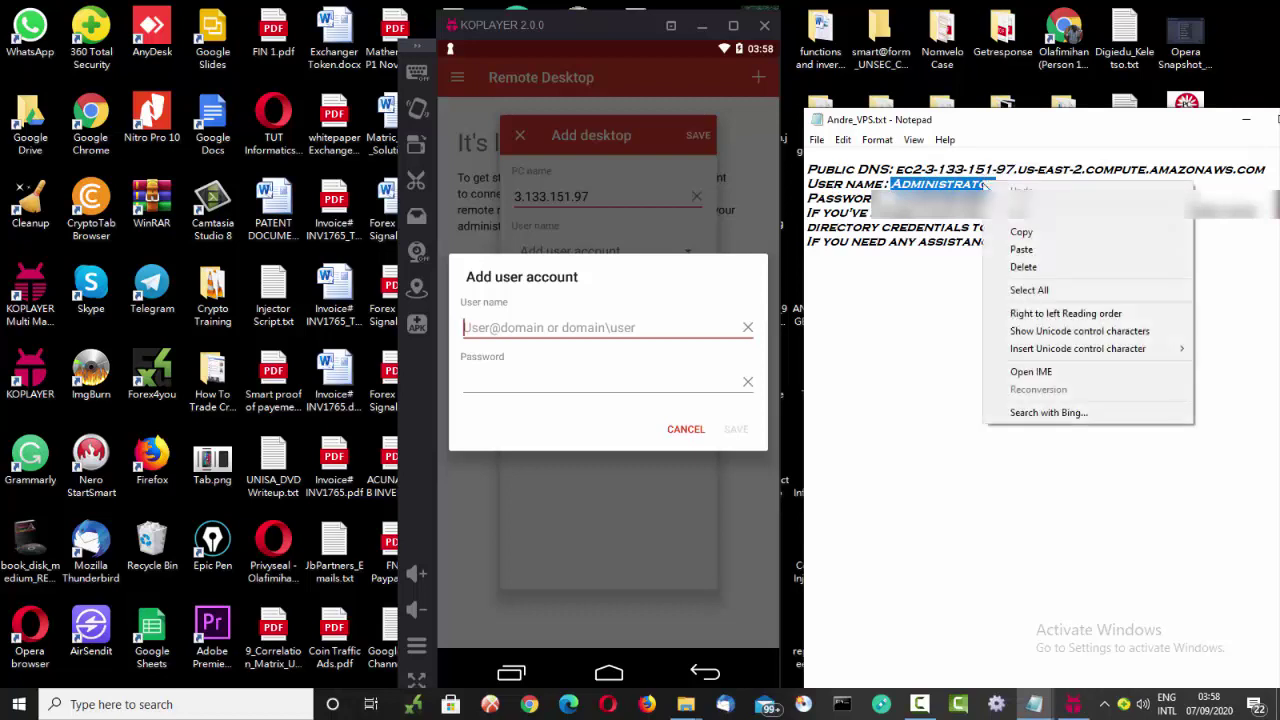
left_click(1018, 234)
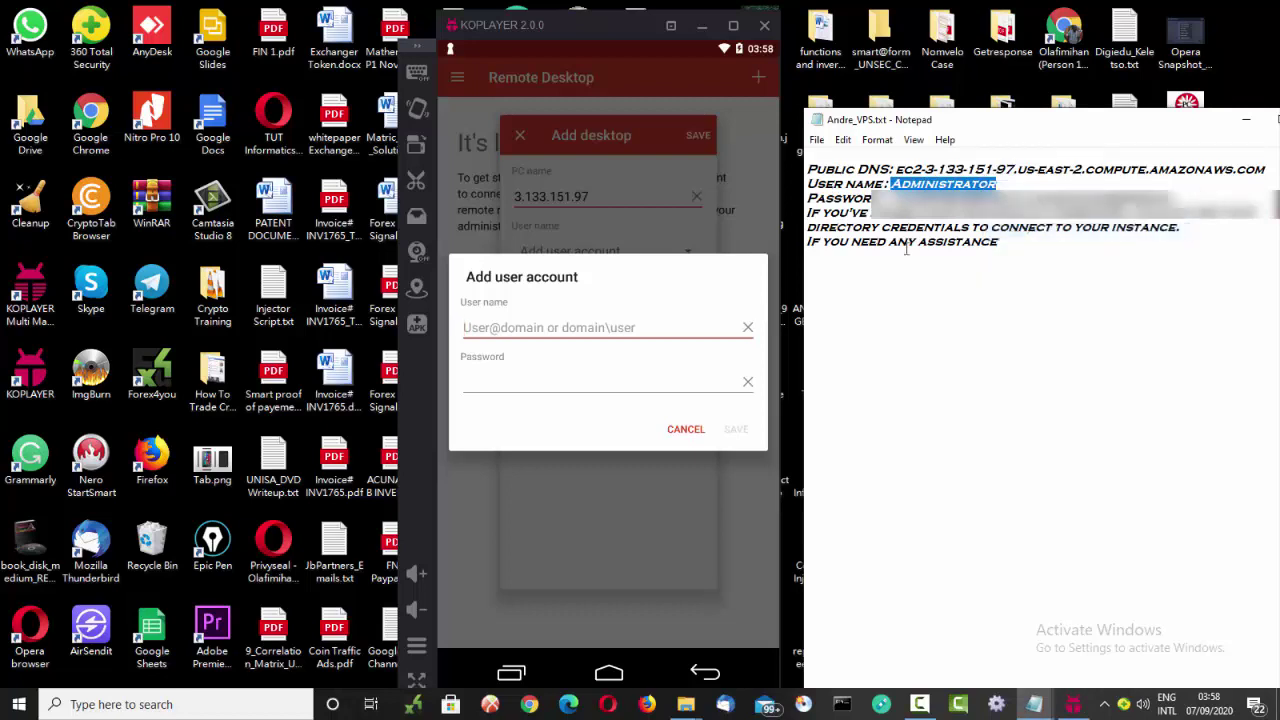
left_click(608, 328)
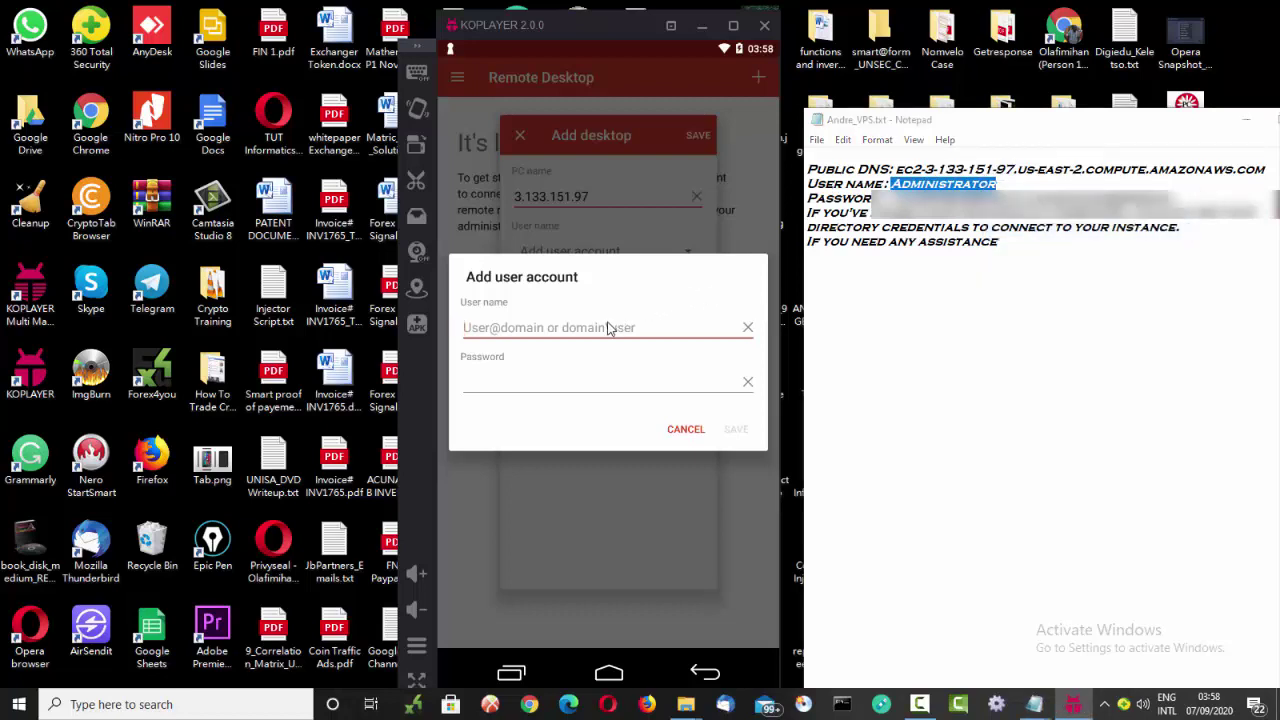
key("ctrl+v")
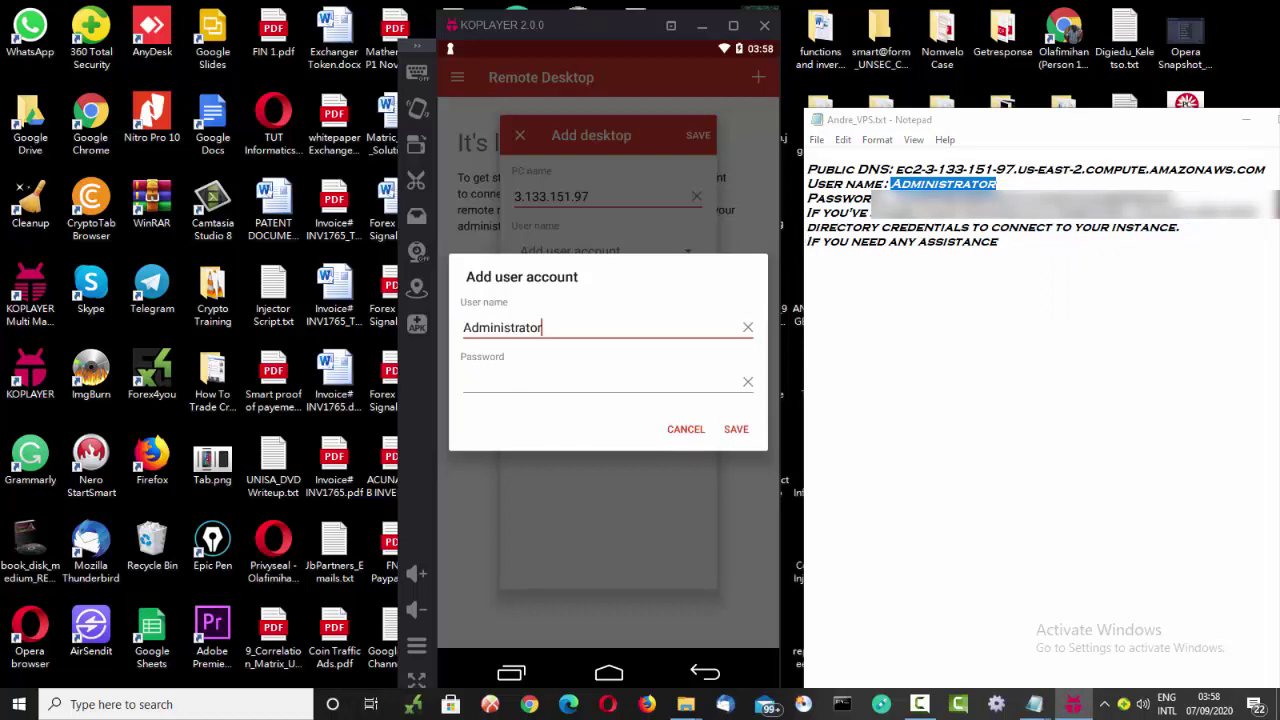
Step: Copy the account password from the VPS details file into the Password field and save the user account
left_click_drag(884, 198, 1180, 198)
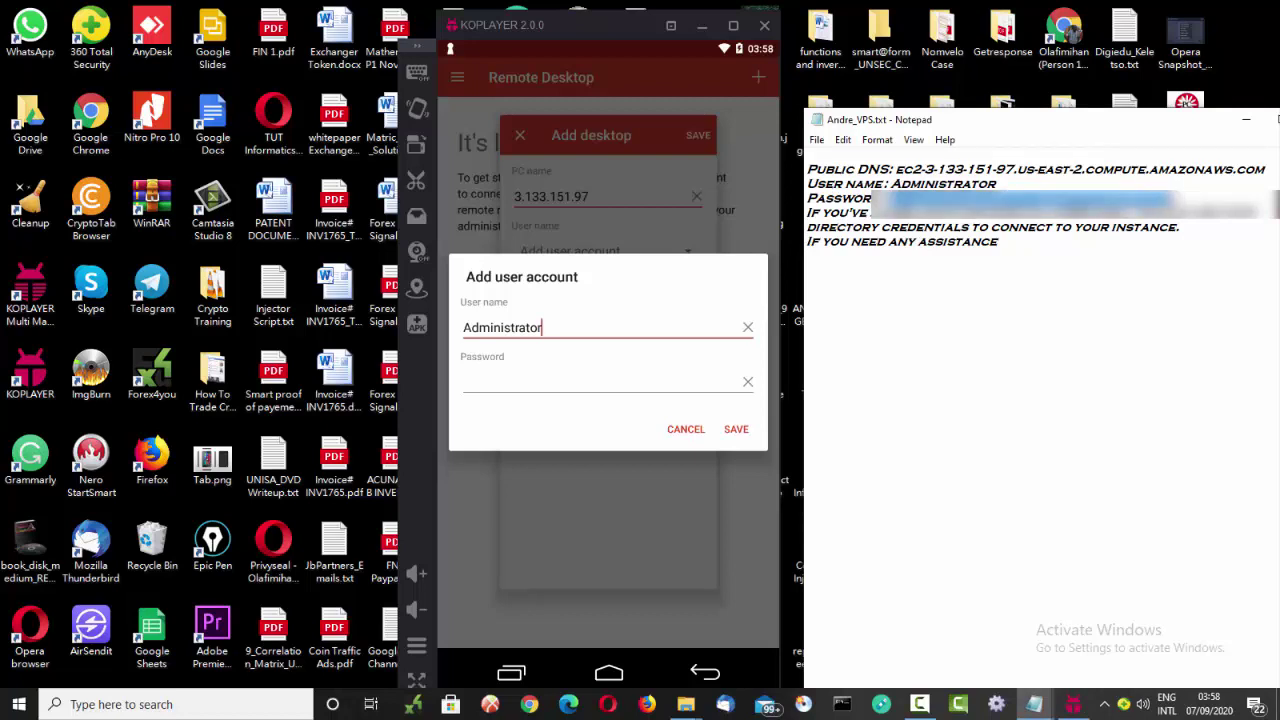
right_click(1062, 194)
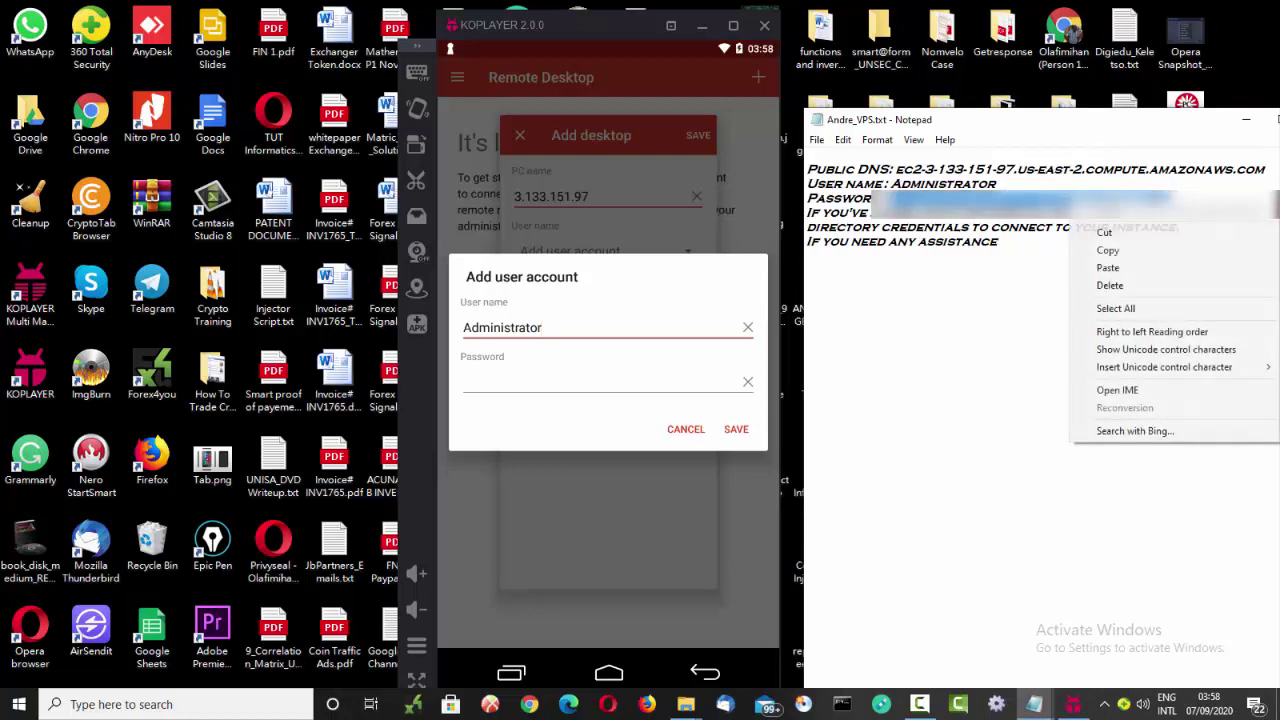
left_click(1122, 252)
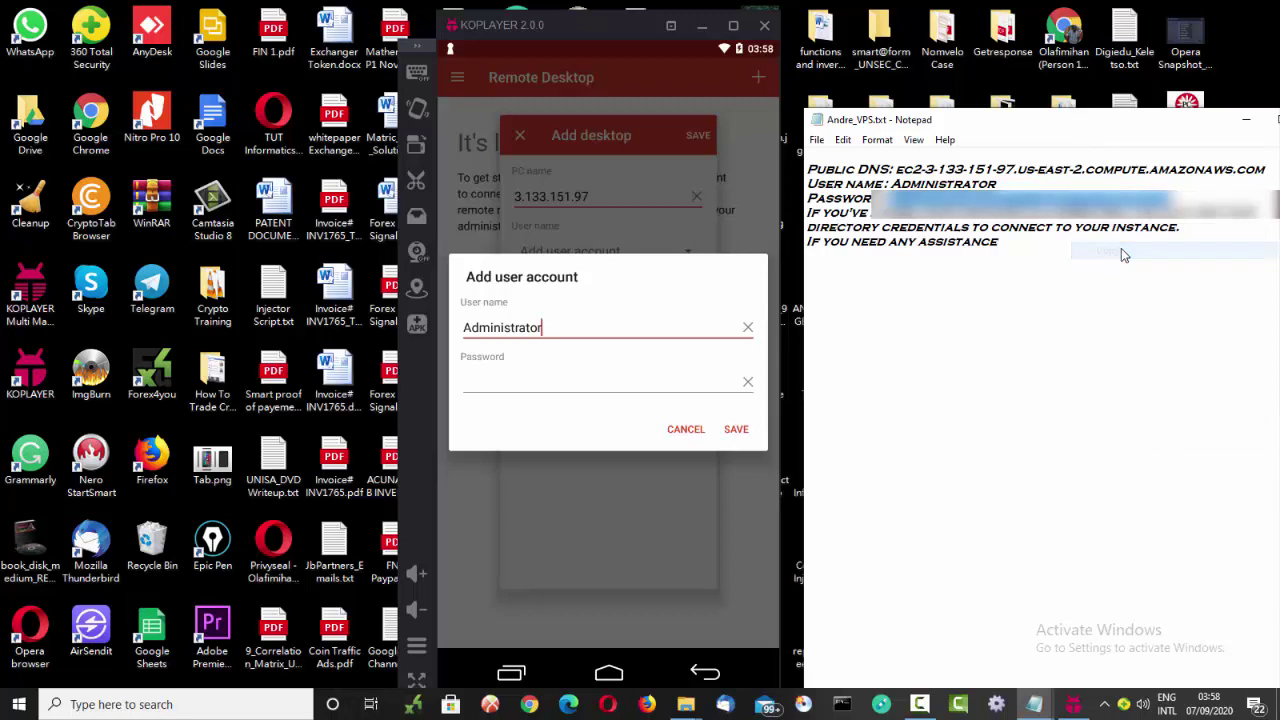
left_click(600, 389)
key("ctrl+v")
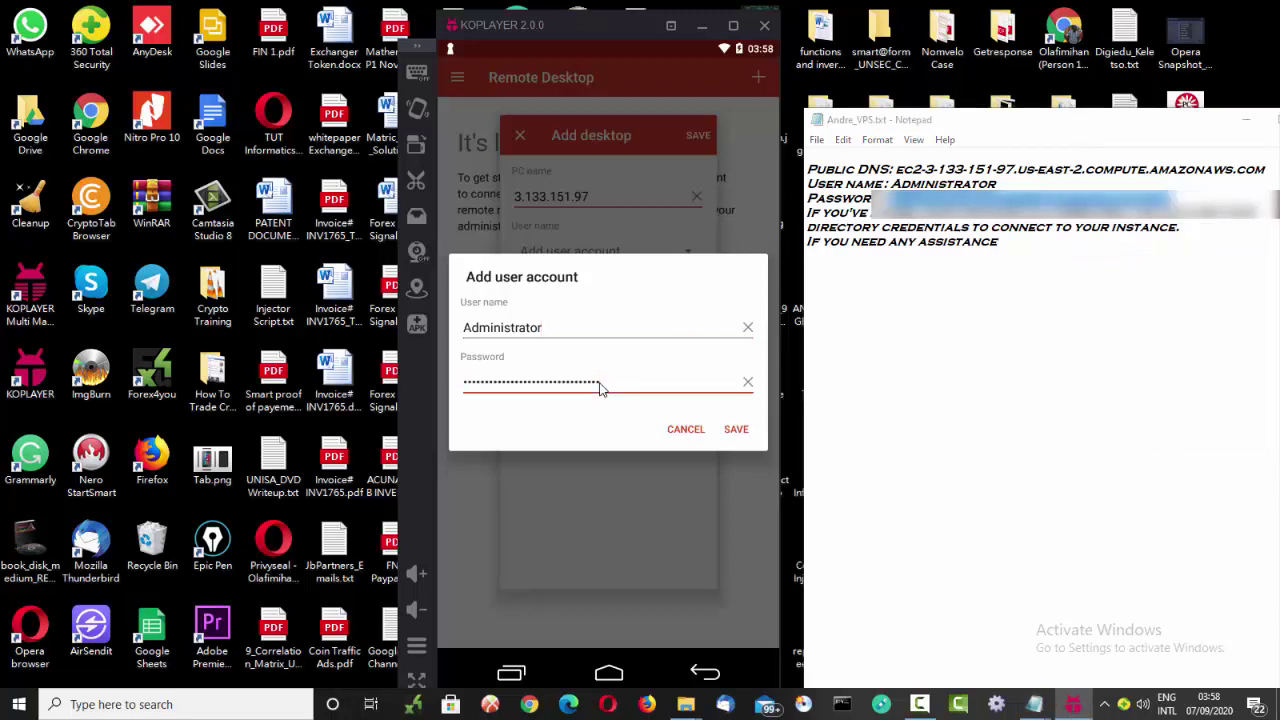
left_click(735, 430)
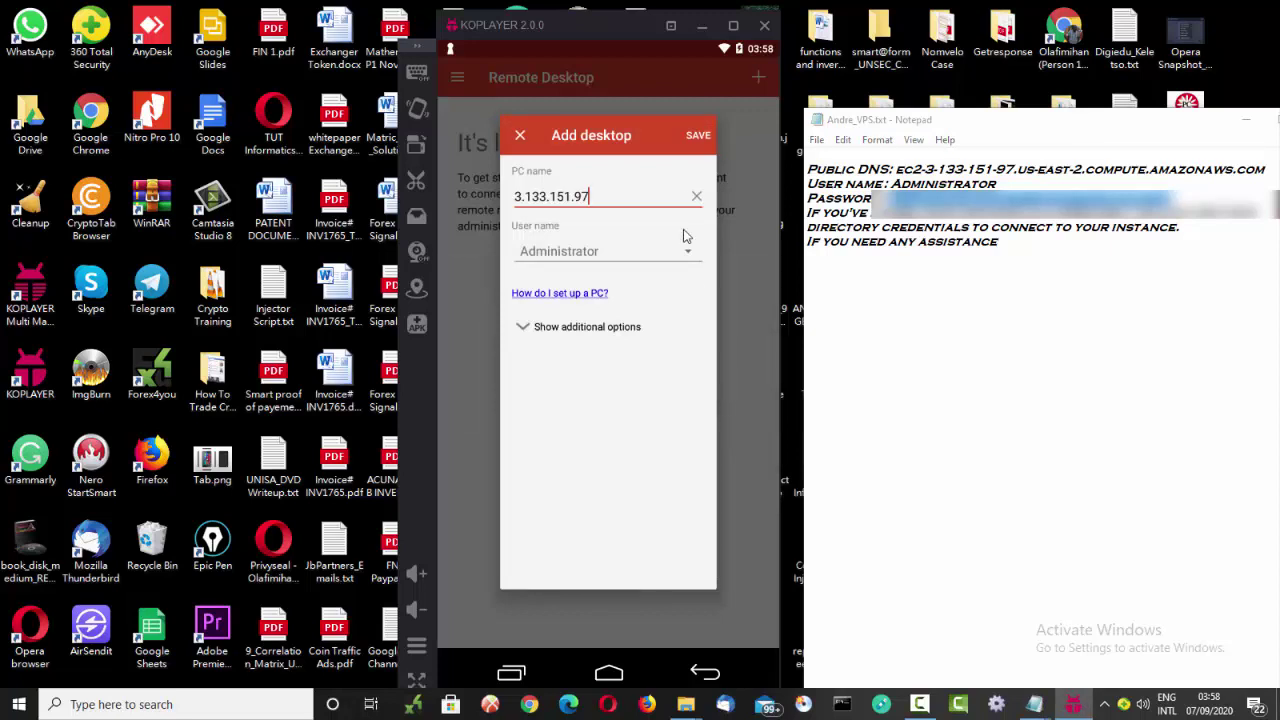
Step: Save the new desktop connection and close the VPS details file in Notepad
left_click(697, 137)
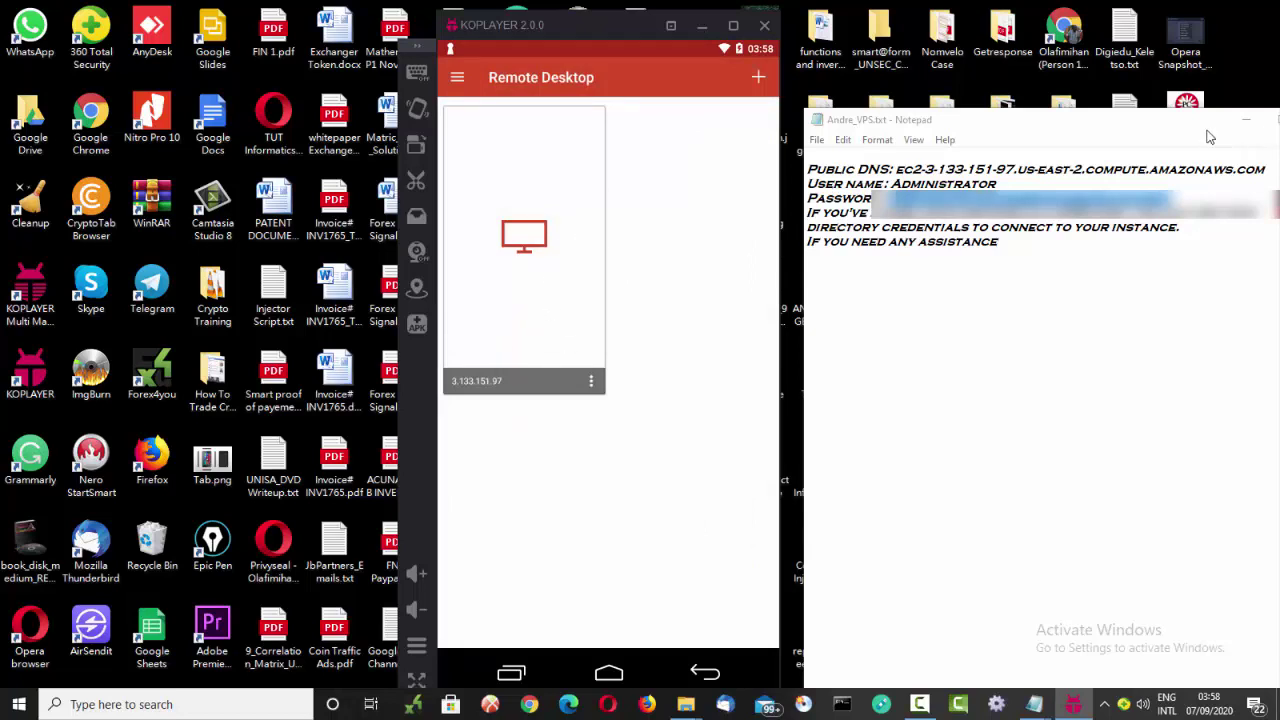
left_click_drag(1190, 127, 1147, 128)
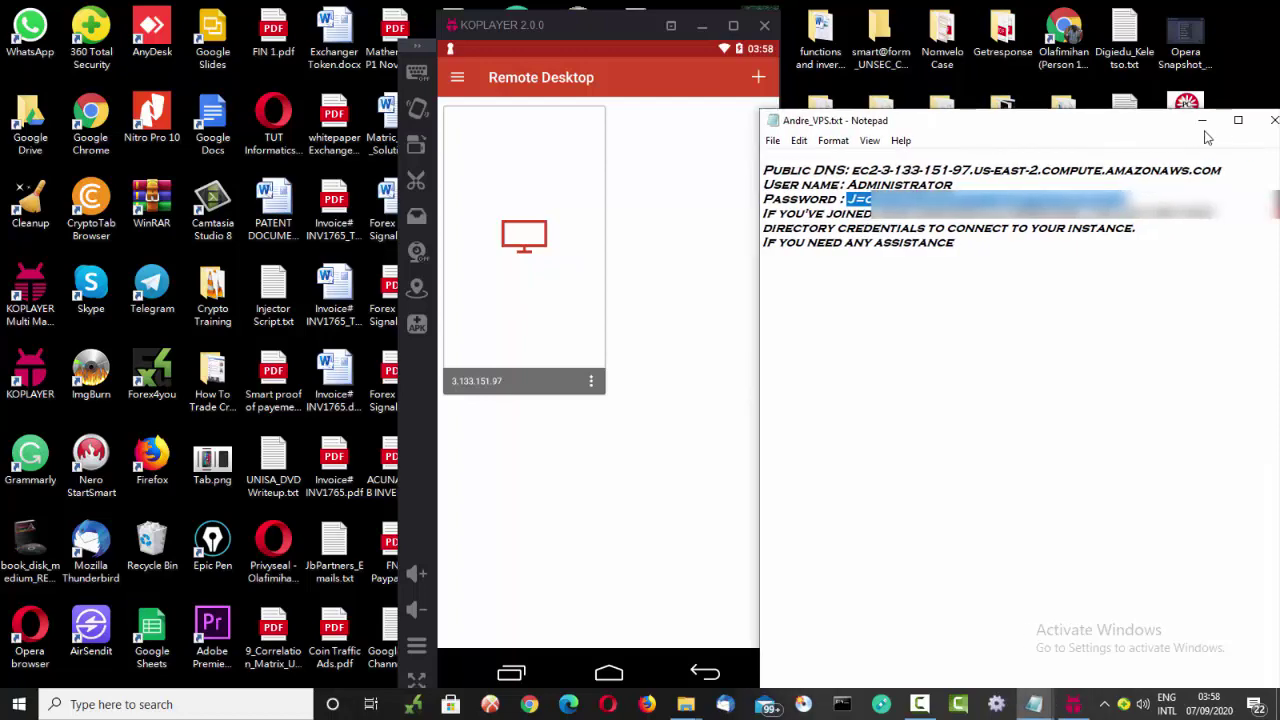
left_click(1272, 120)
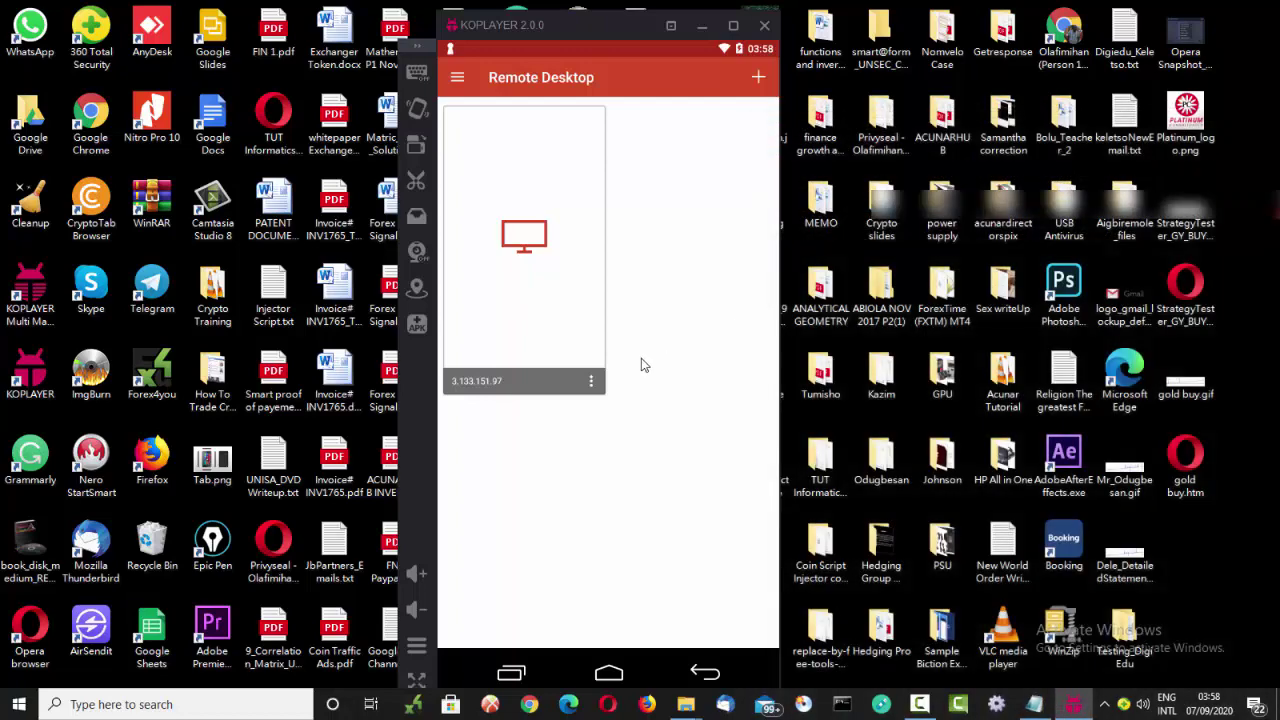
Step: Connect to the desktop 3.133.151.97, accepting its certificate with never ask again enabled and its details expanded
left_click(507, 384)
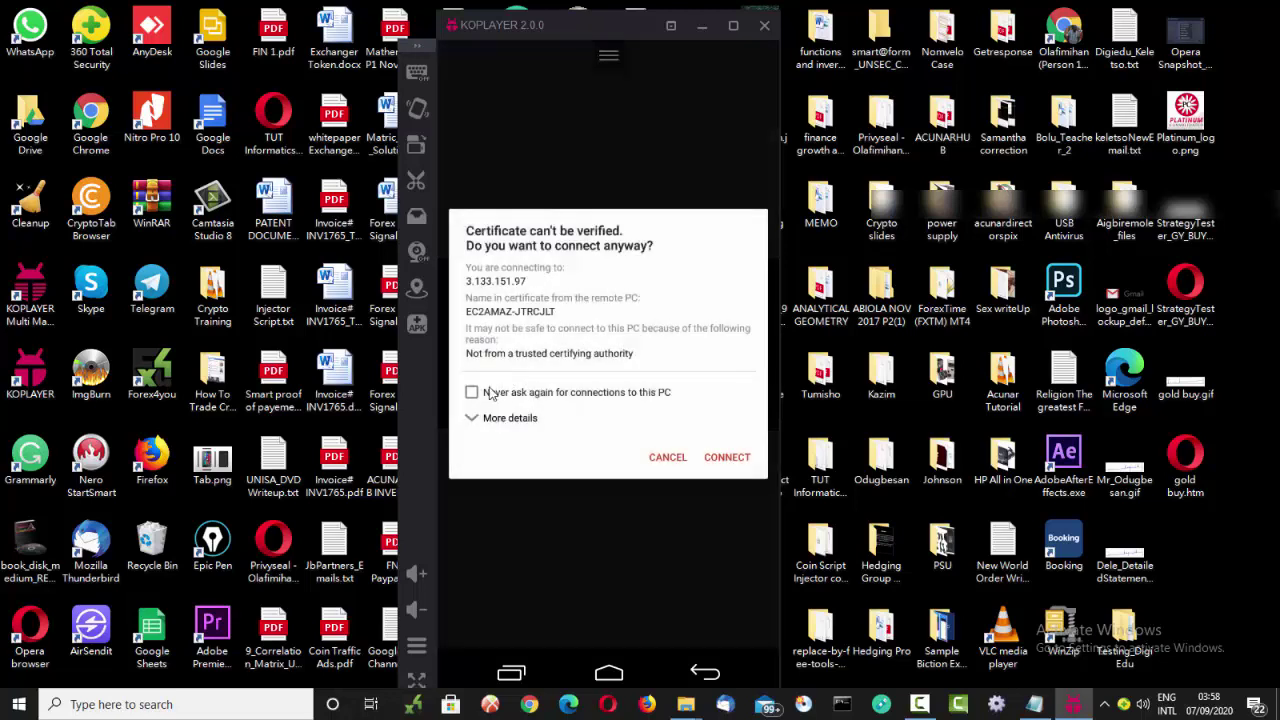
left_click(472, 394)
left_click(472, 420)
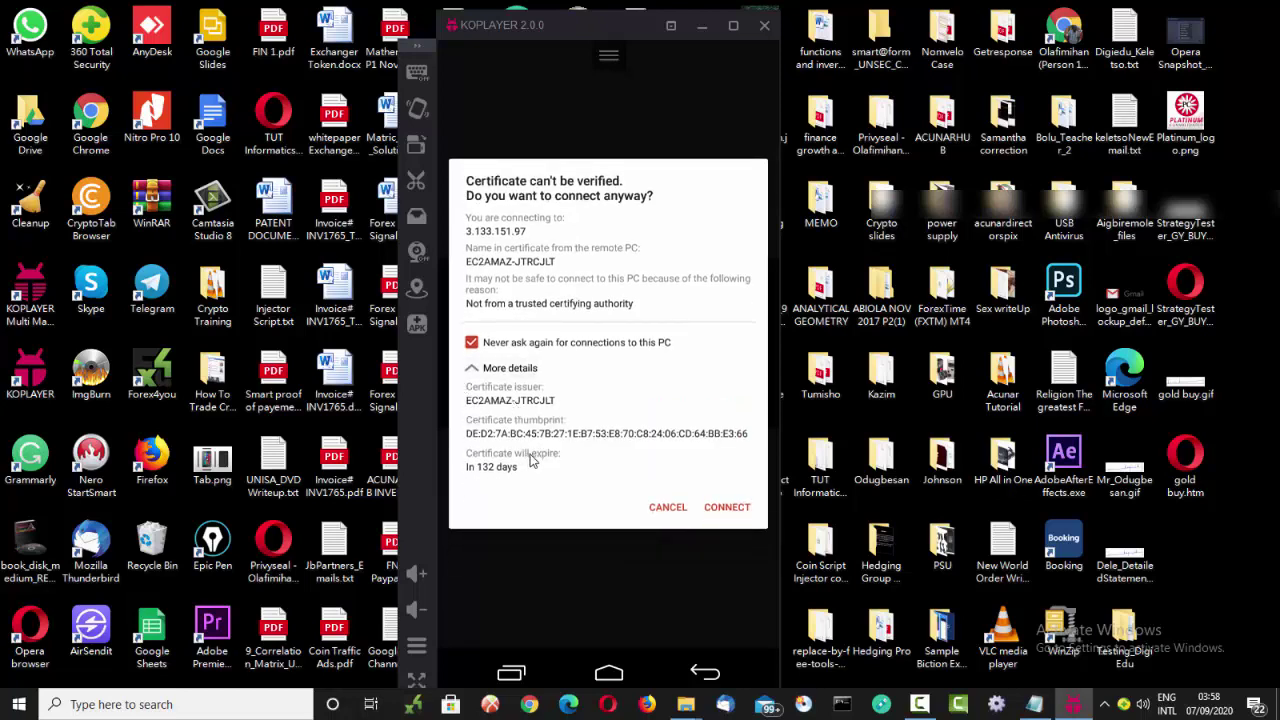
left_click(727, 512)
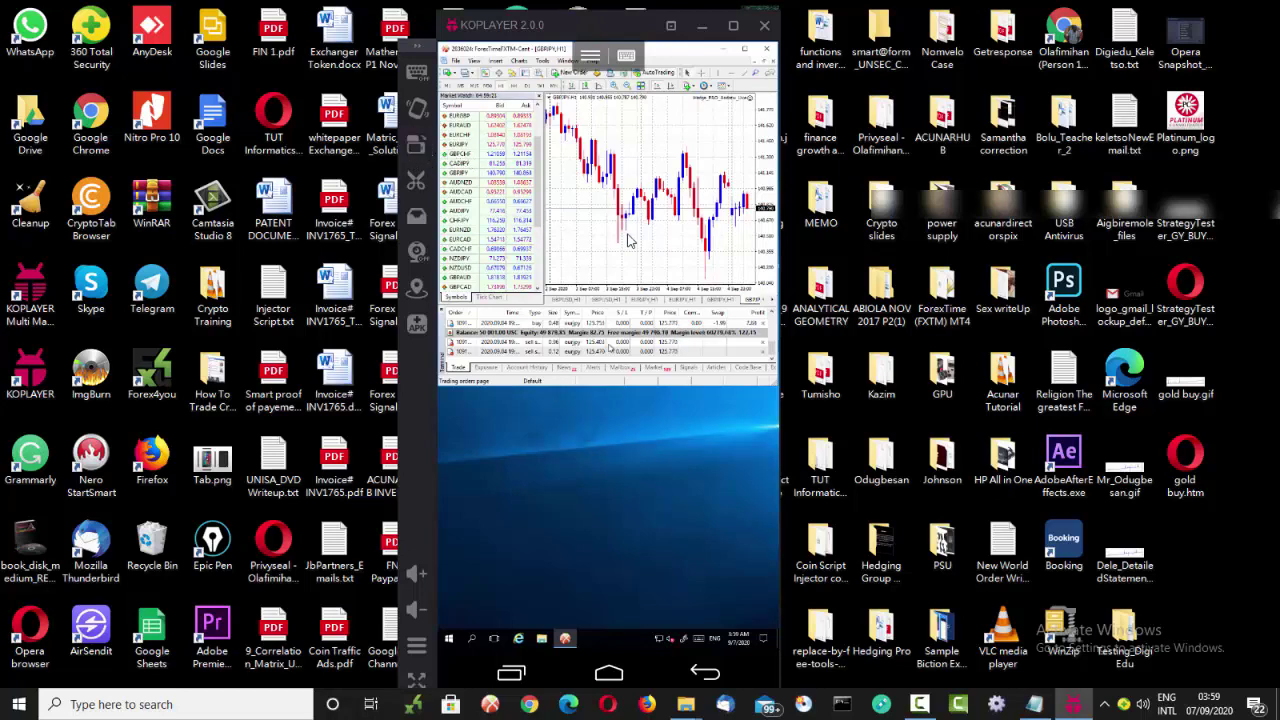
Step: Rotate the emulator to landscape, then show and dismiss the remote session's options
left_click(419, 143)
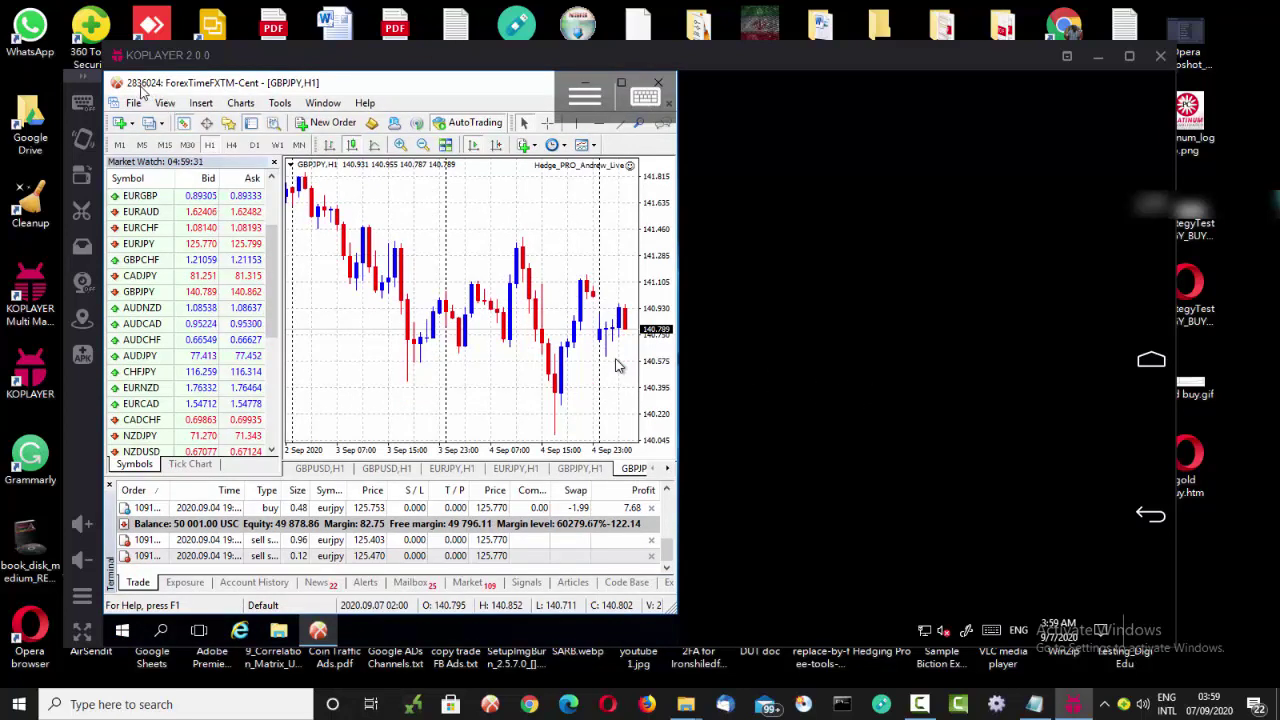
left_click(584, 96)
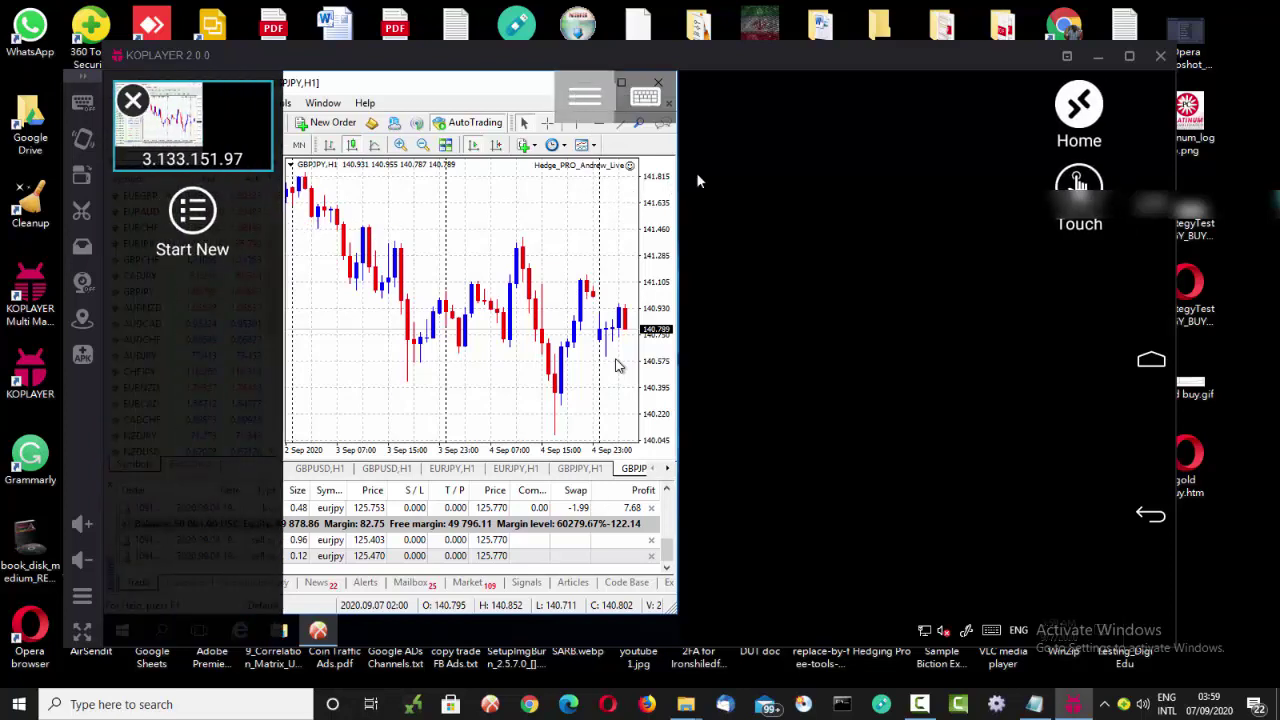
left_click(380, 220)
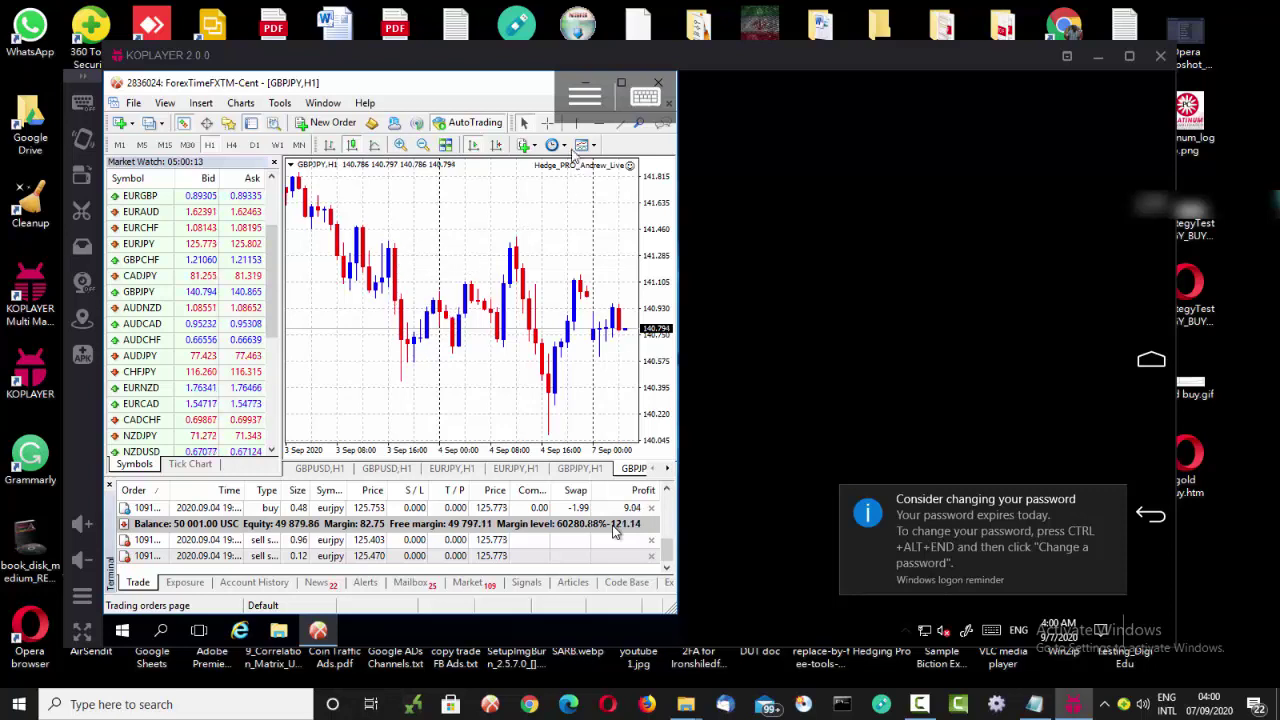
Step: Show the extended on-screen keys and use the F7 function to open the chart expert's input settings
left_click(584, 96)
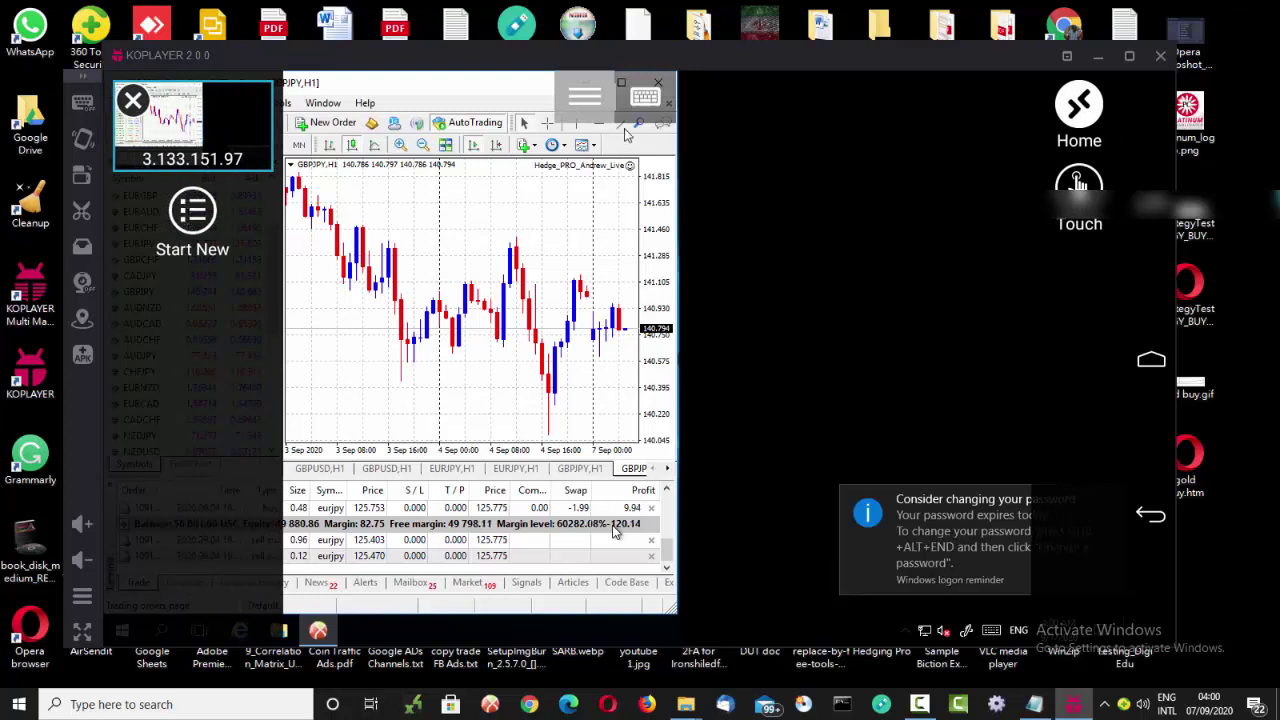
left_click(646, 100)
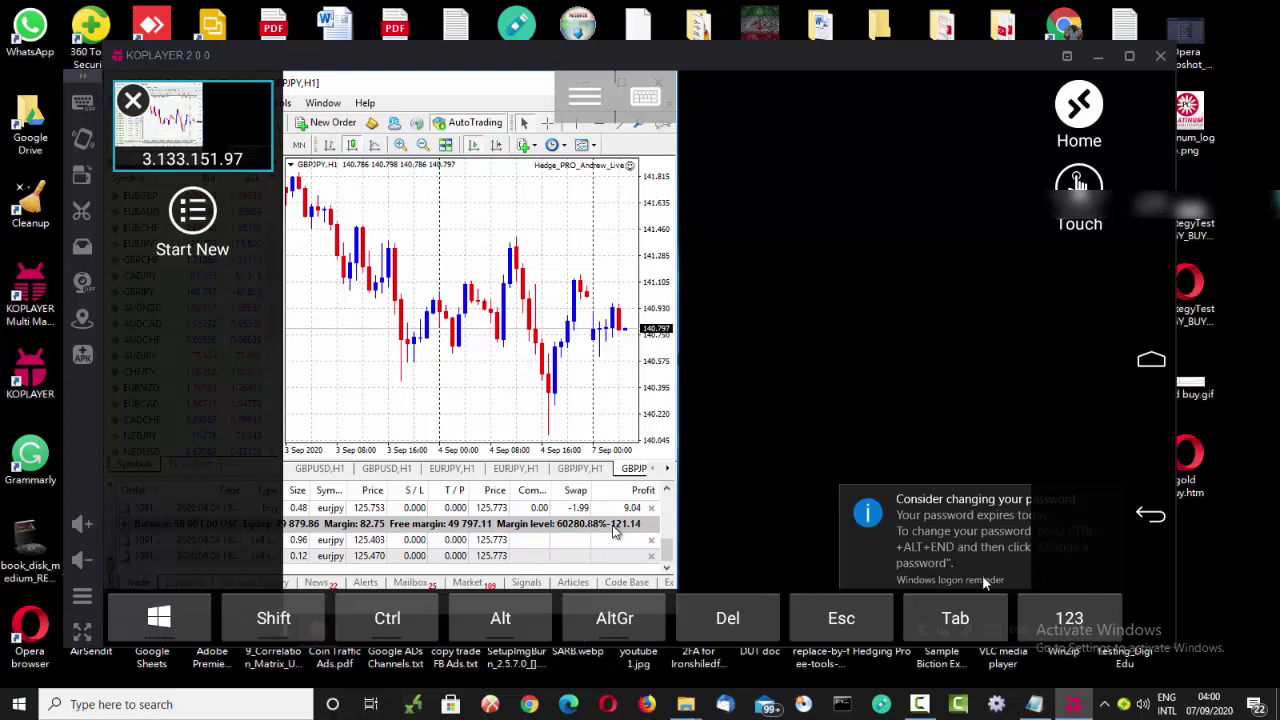
left_click(1059, 618)
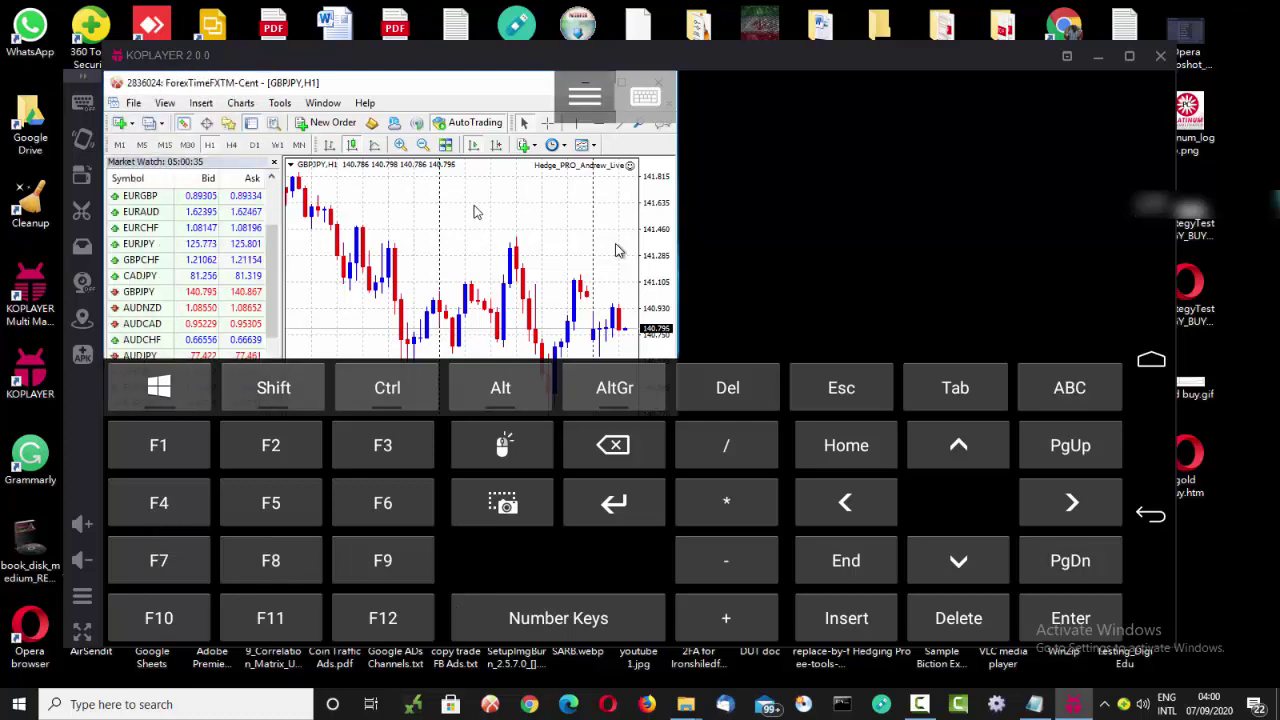
left_click(185, 560)
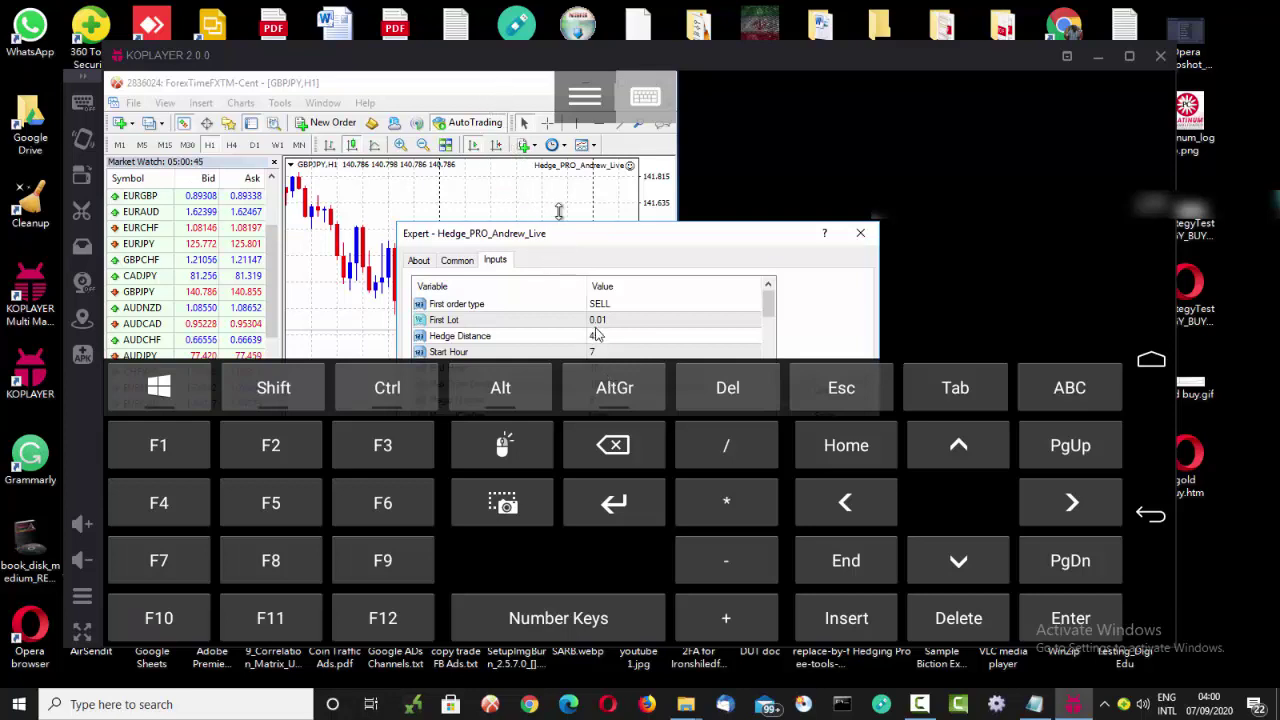
Step: Try to edit the expert's Hedge Distance input by clearing its value, then cancel the settings dialog
right_click(573, 236)
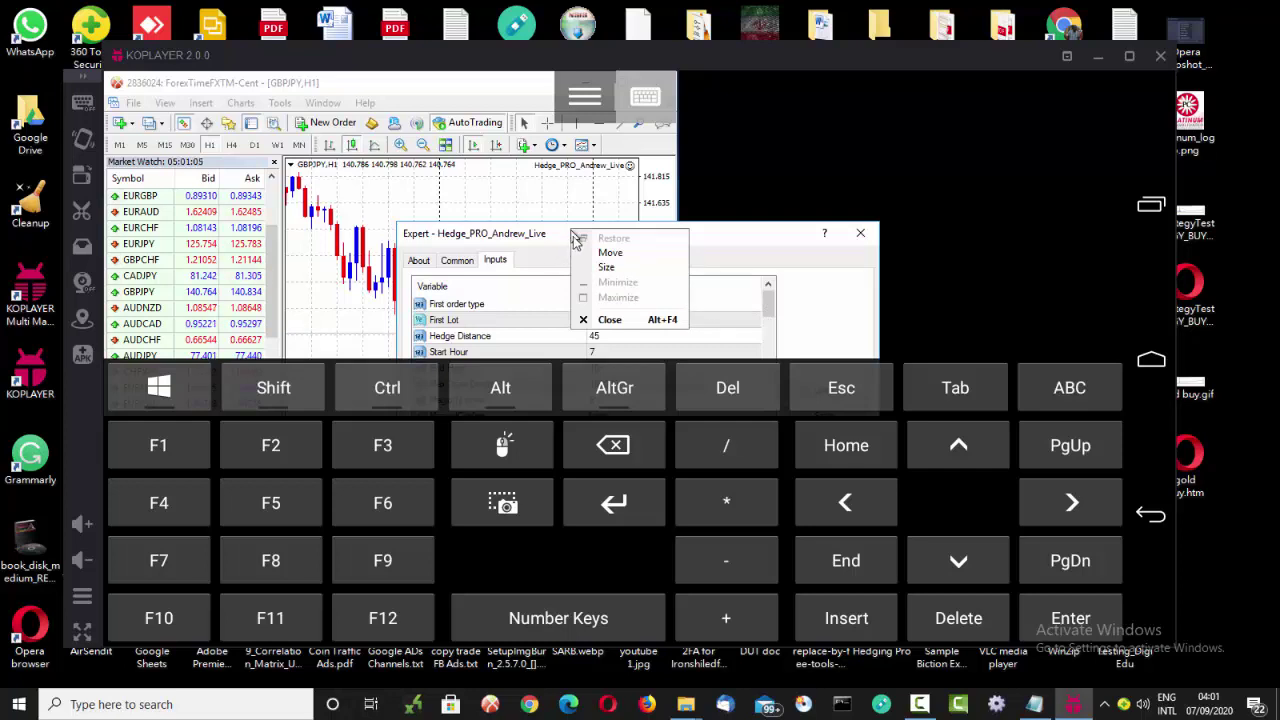
left_click(757, 315)
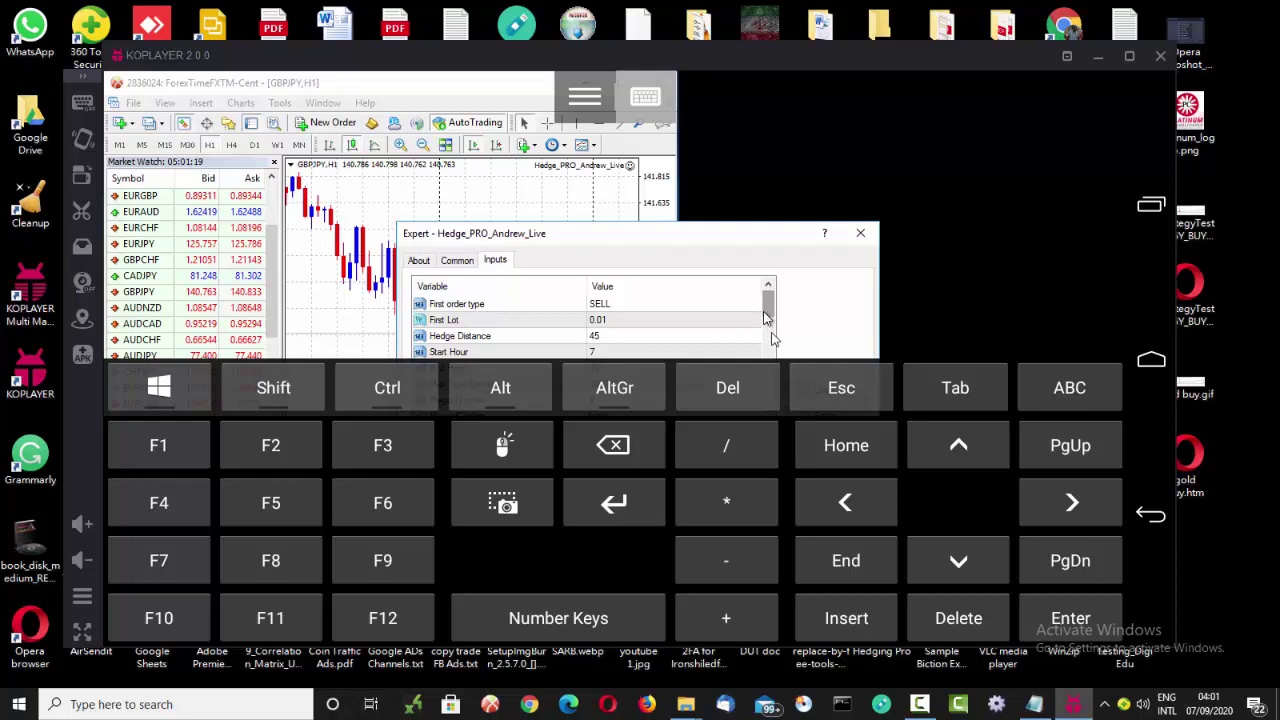
left_click(615, 341)
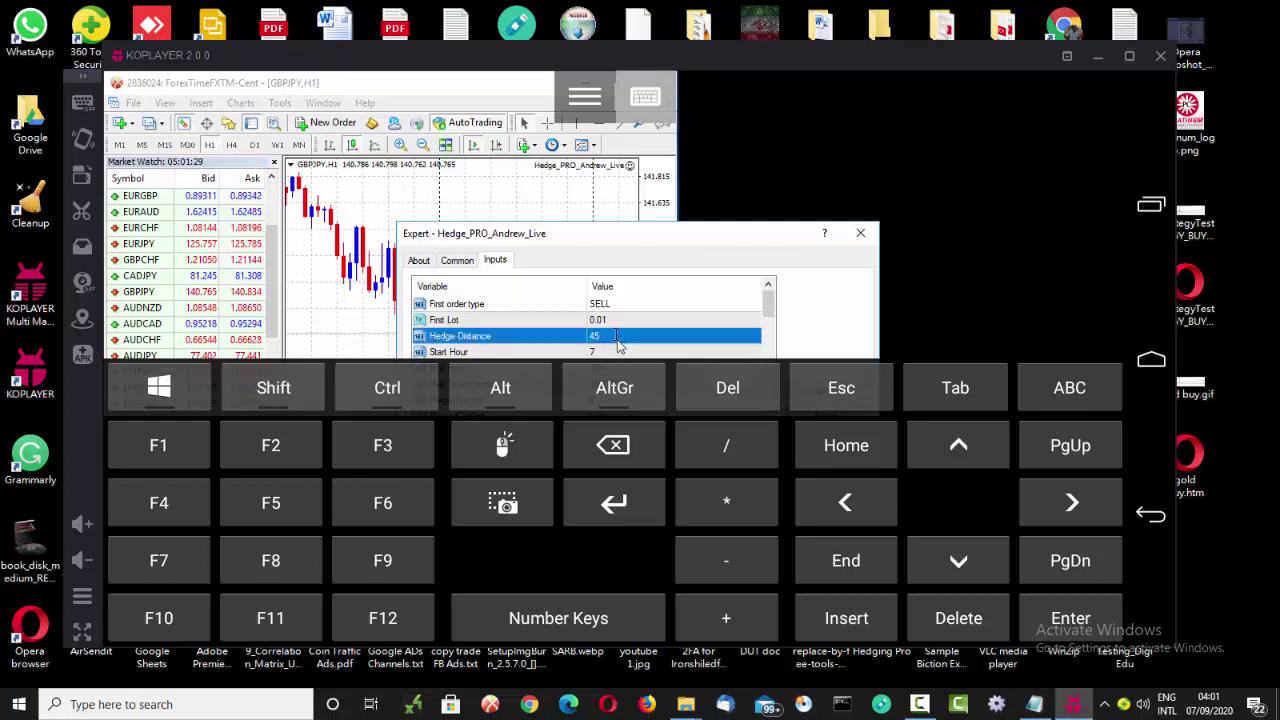
left_click(617, 342)
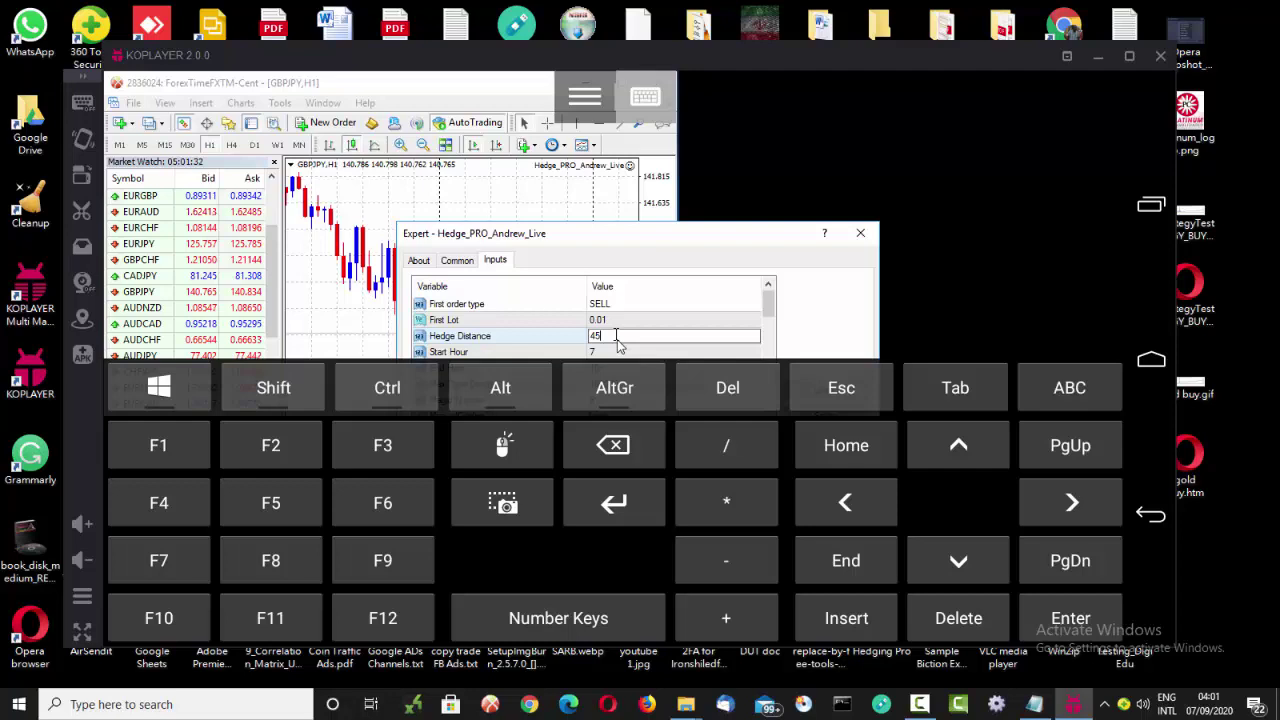
key("BackSpace")
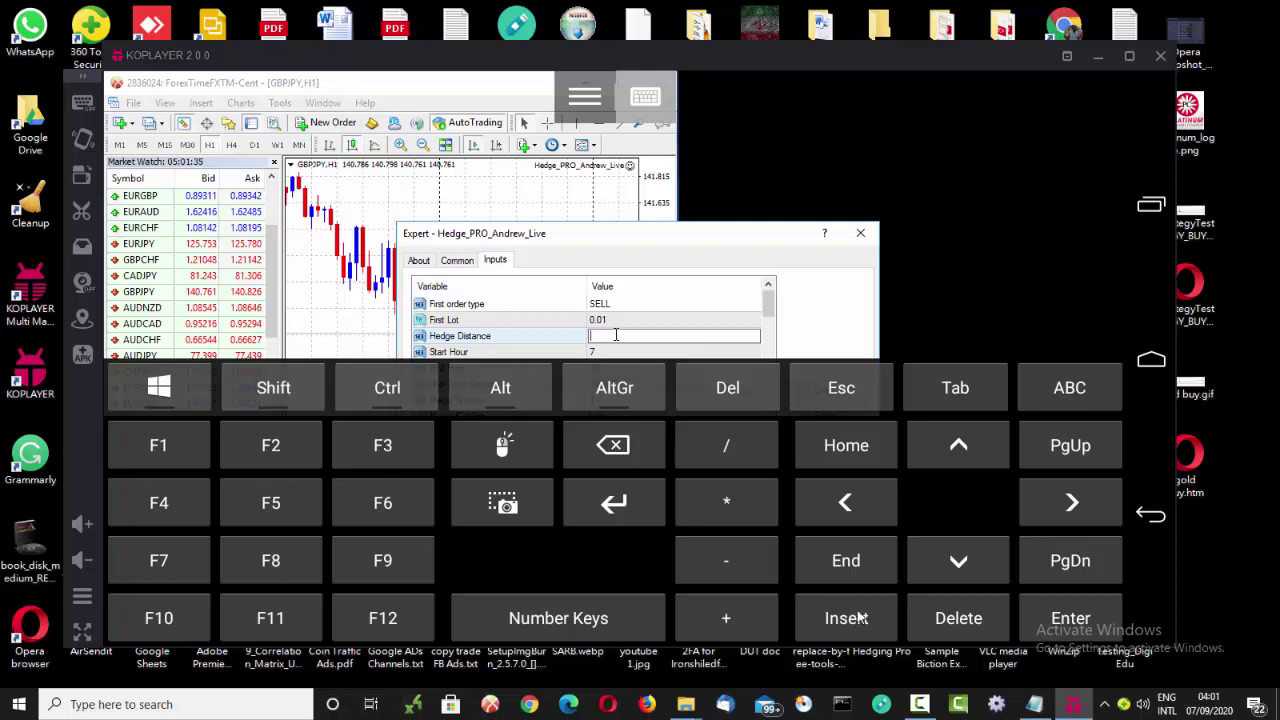
left_click(601, 627)
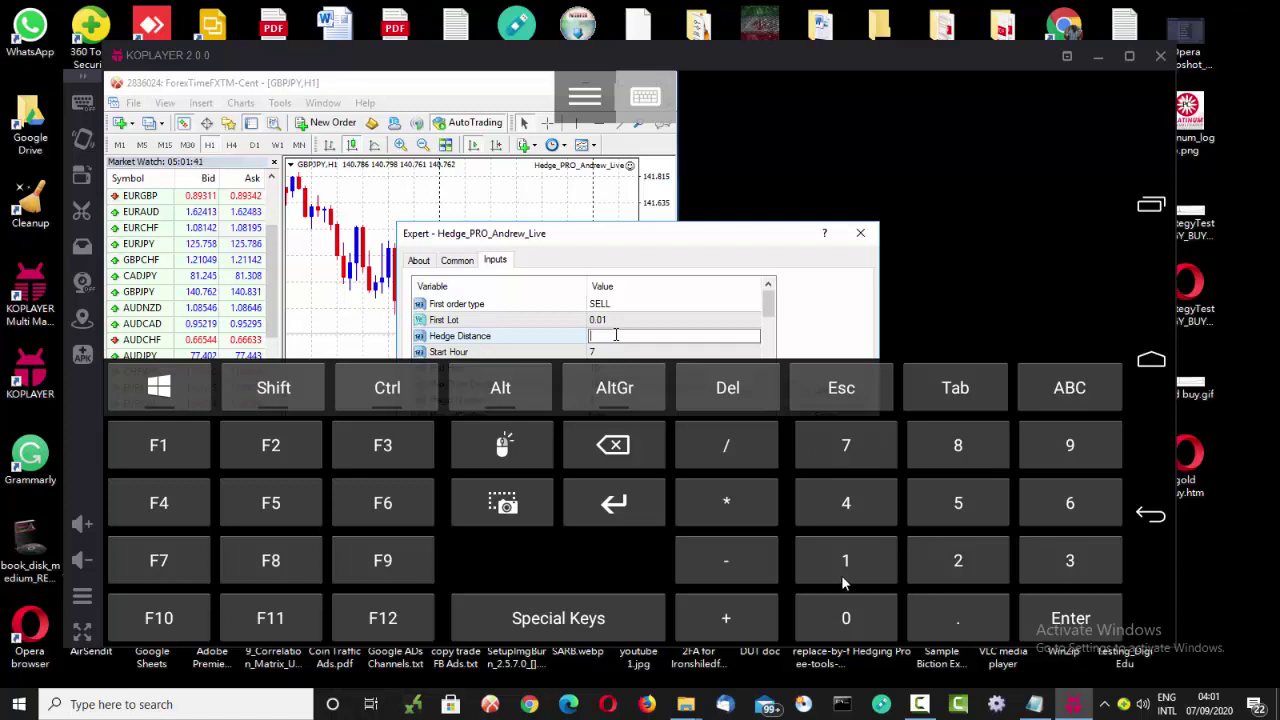
left_click(866, 388)
left_click(866, 388)
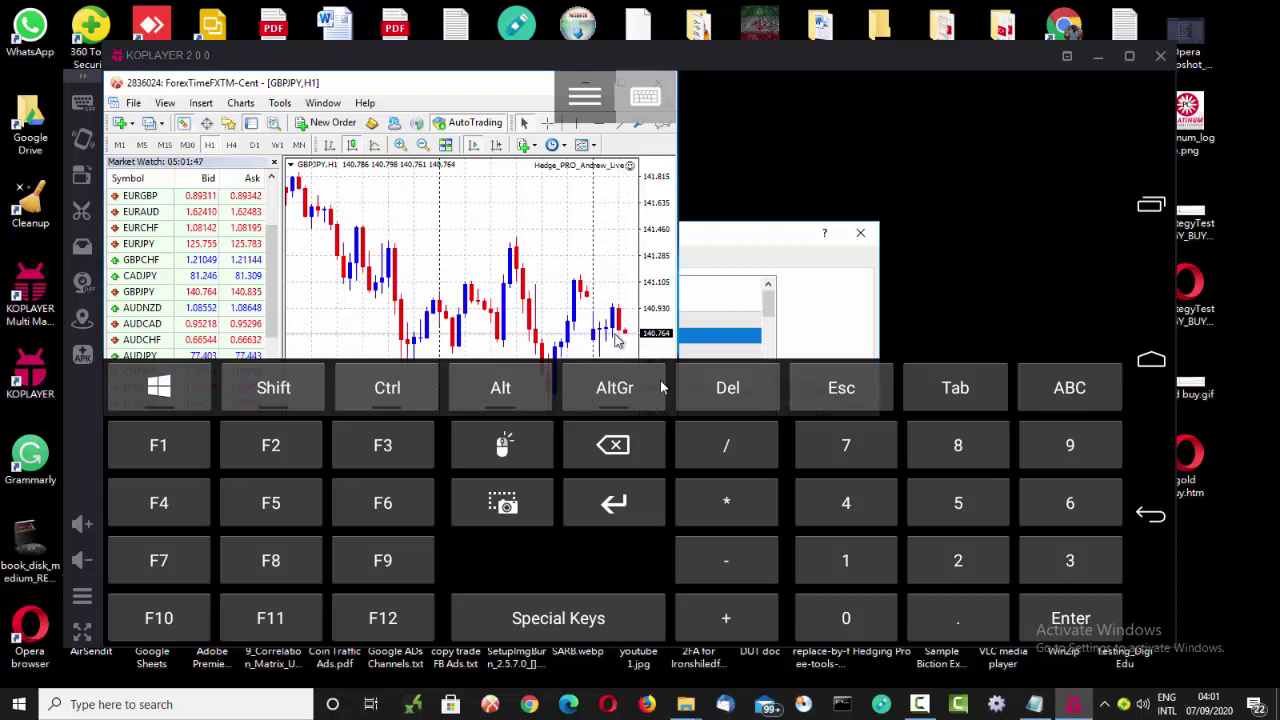
Step: Show the remote server's Start menu and dismiss it
left_click(141, 404)
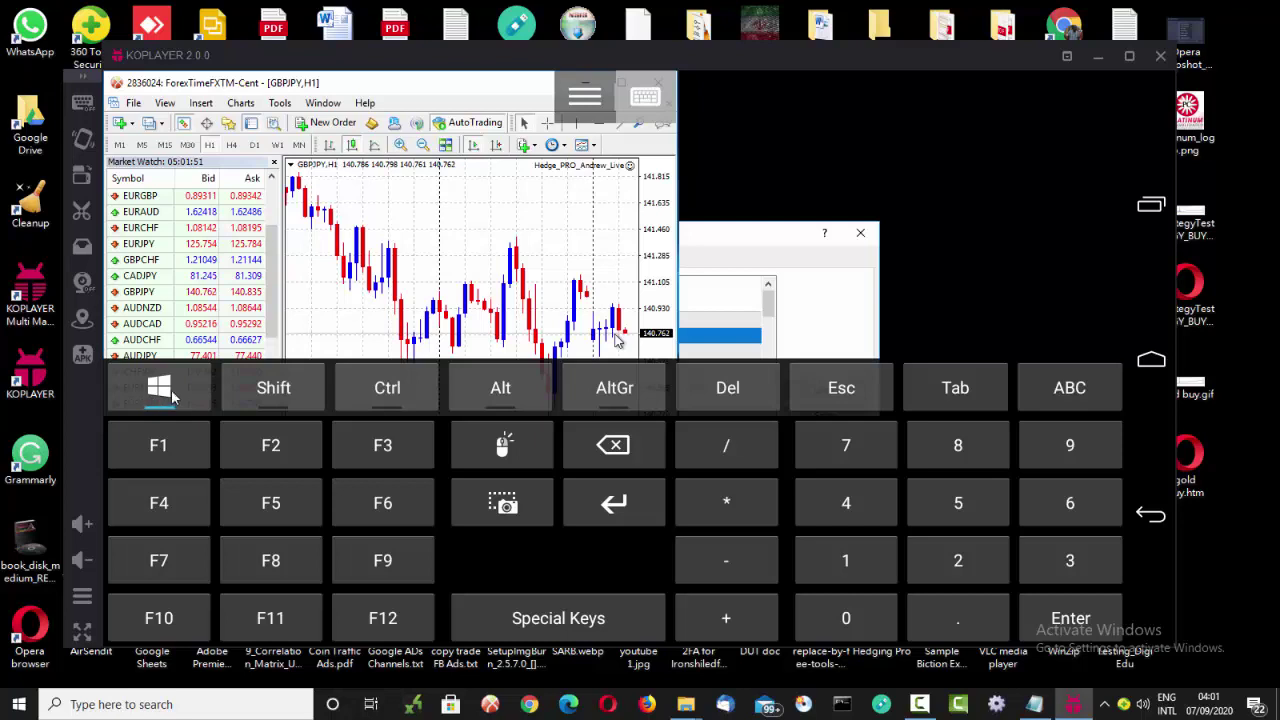
left_click(173, 397)
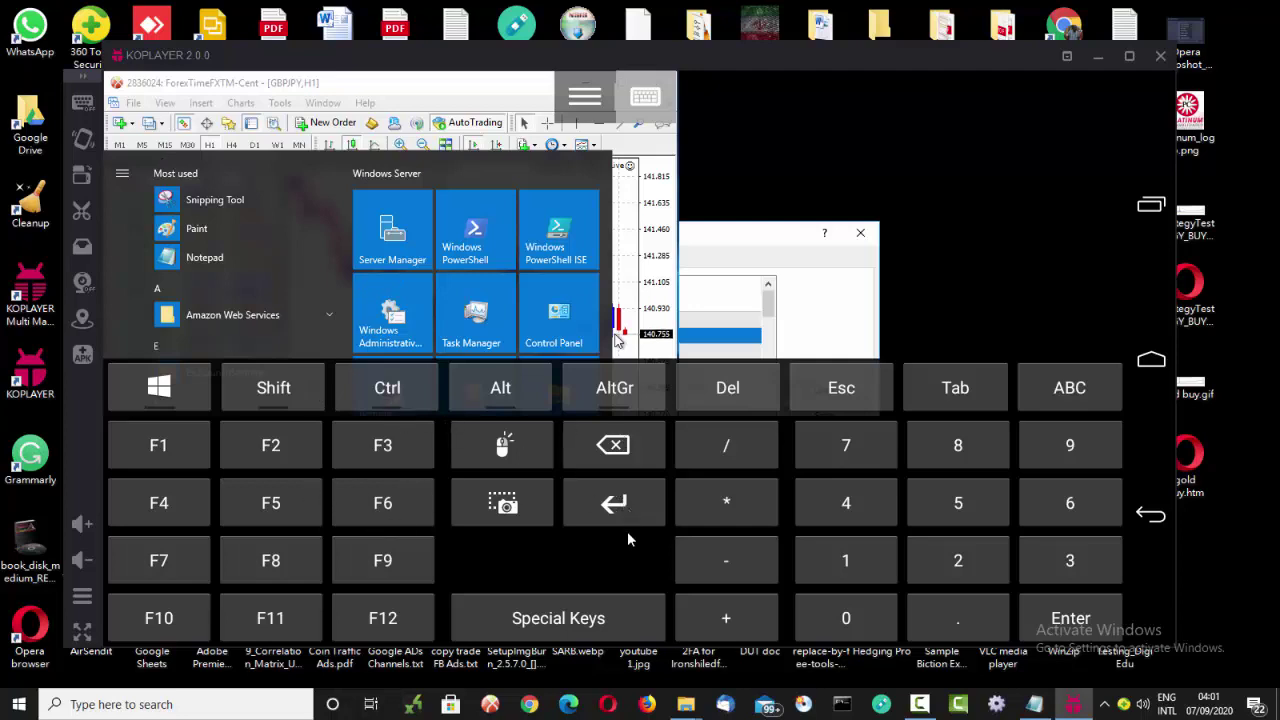
left_click(518, 450)
left_click(704, 311)
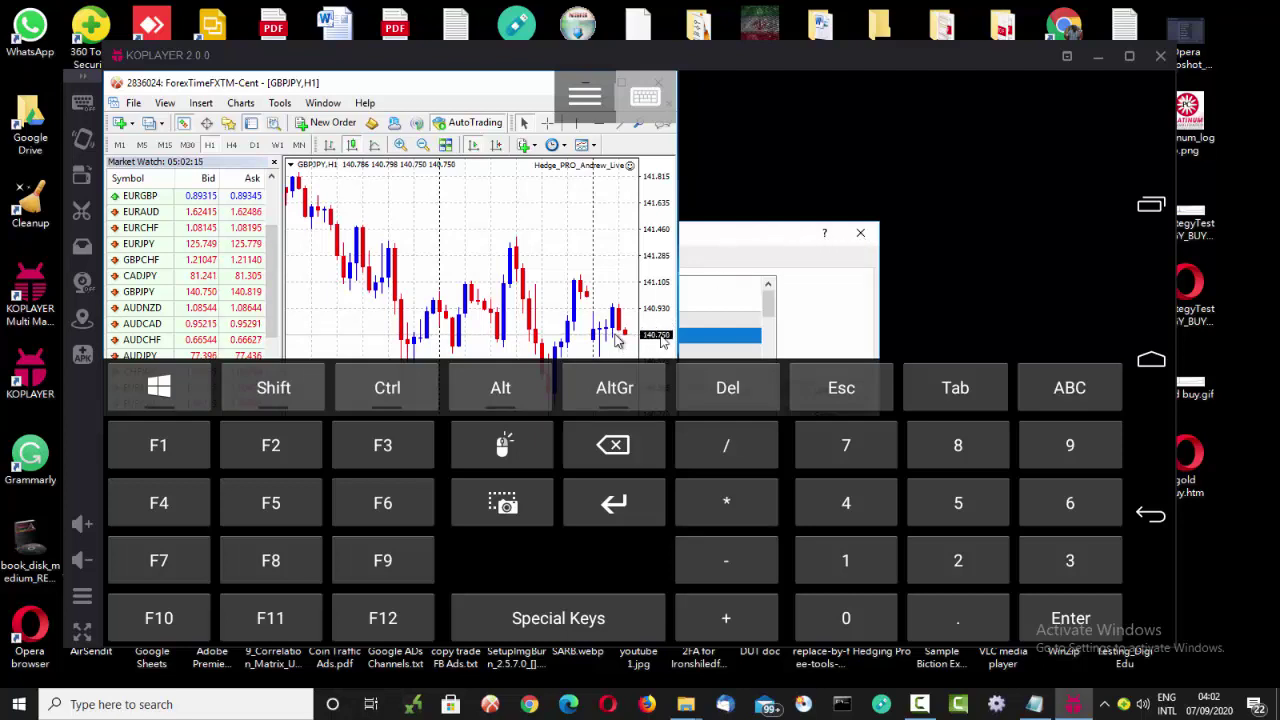
Step: Try to close the leftover expert dialog, then switch to the special keys and hide the extended keys
left_click(862, 236)
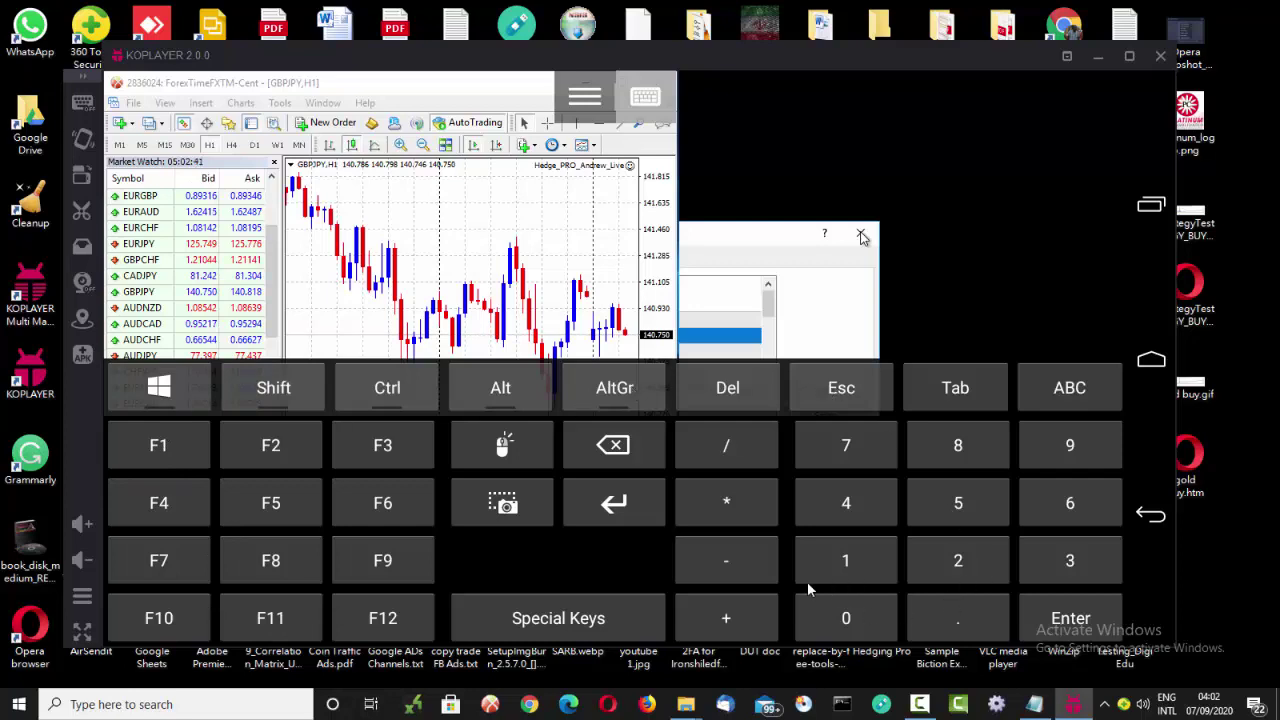
left_click(541, 630)
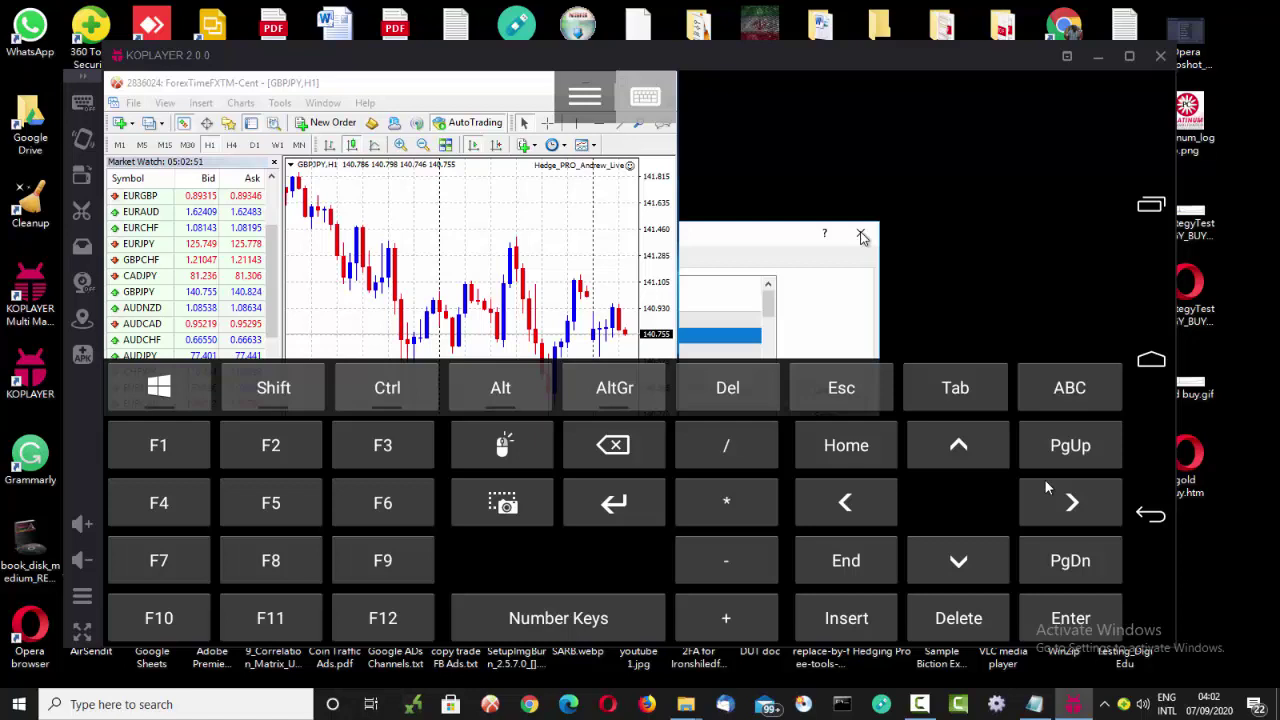
left_click(866, 397)
left_click(952, 389)
left_click(1043, 391)
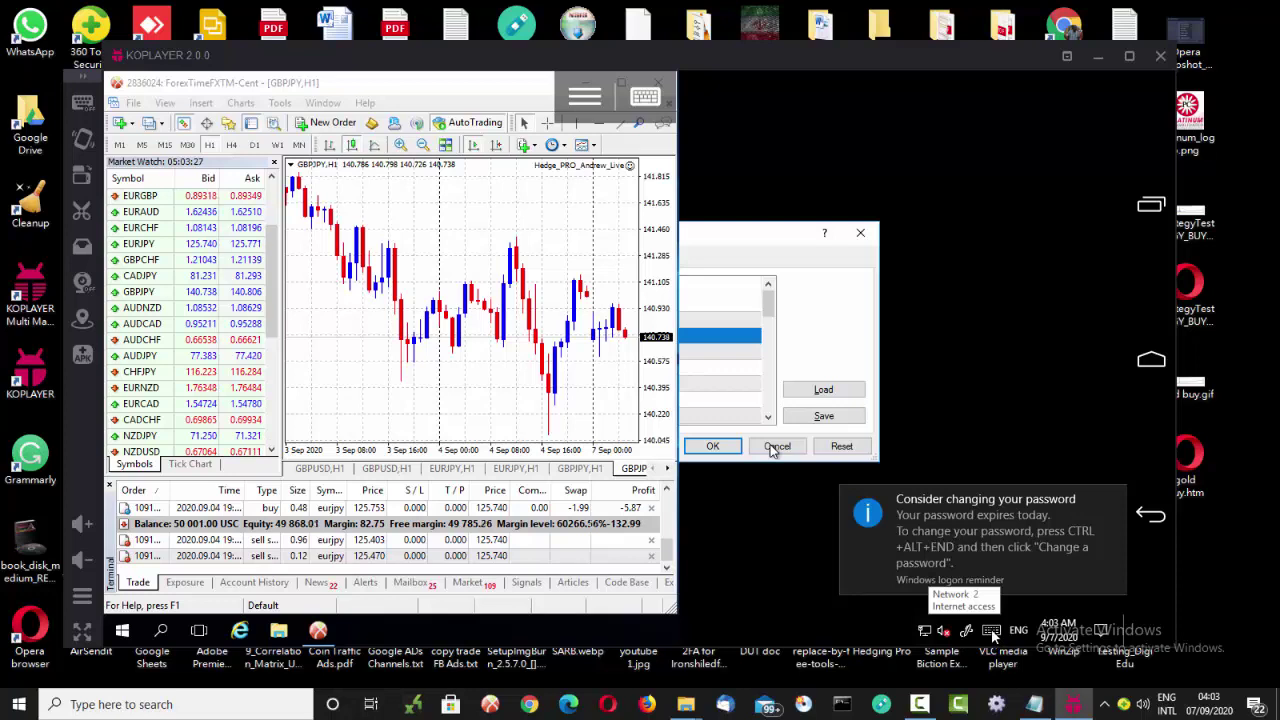
Step: Show the on-screen keyboard again and view the remote desktop's context menu with its Sort by options
left_click(644, 97)
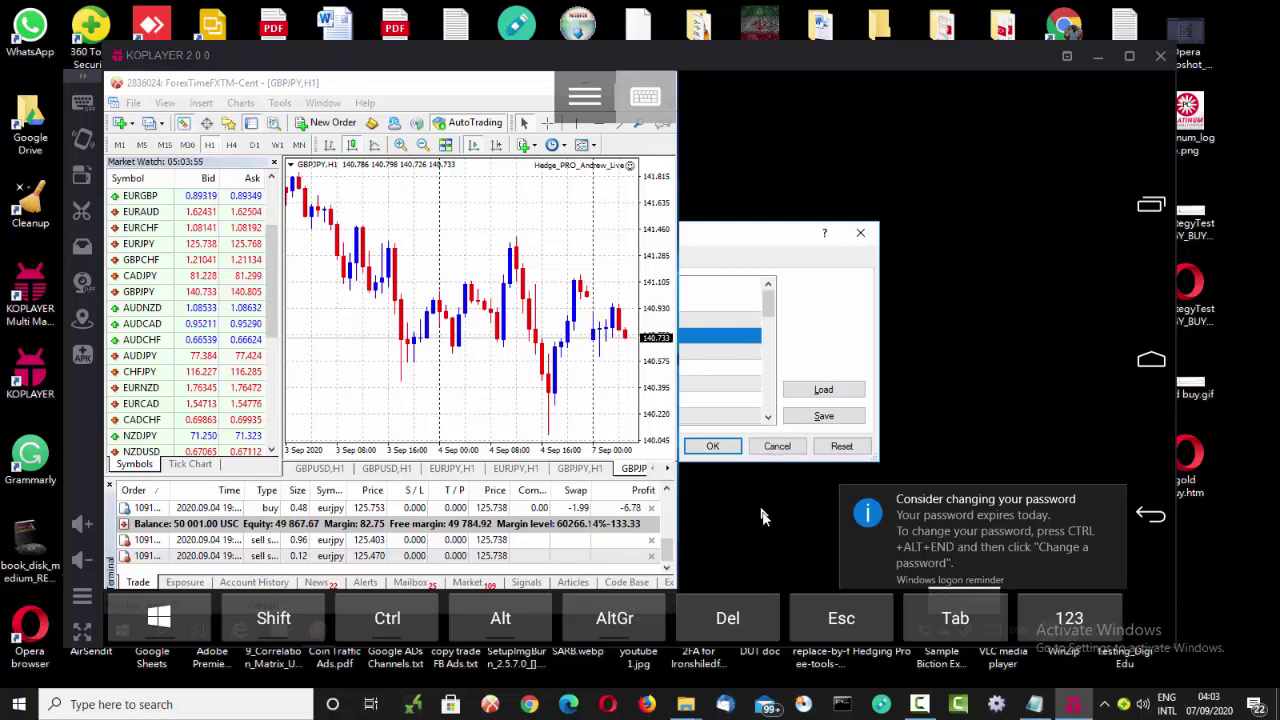
right_click(760, 515)
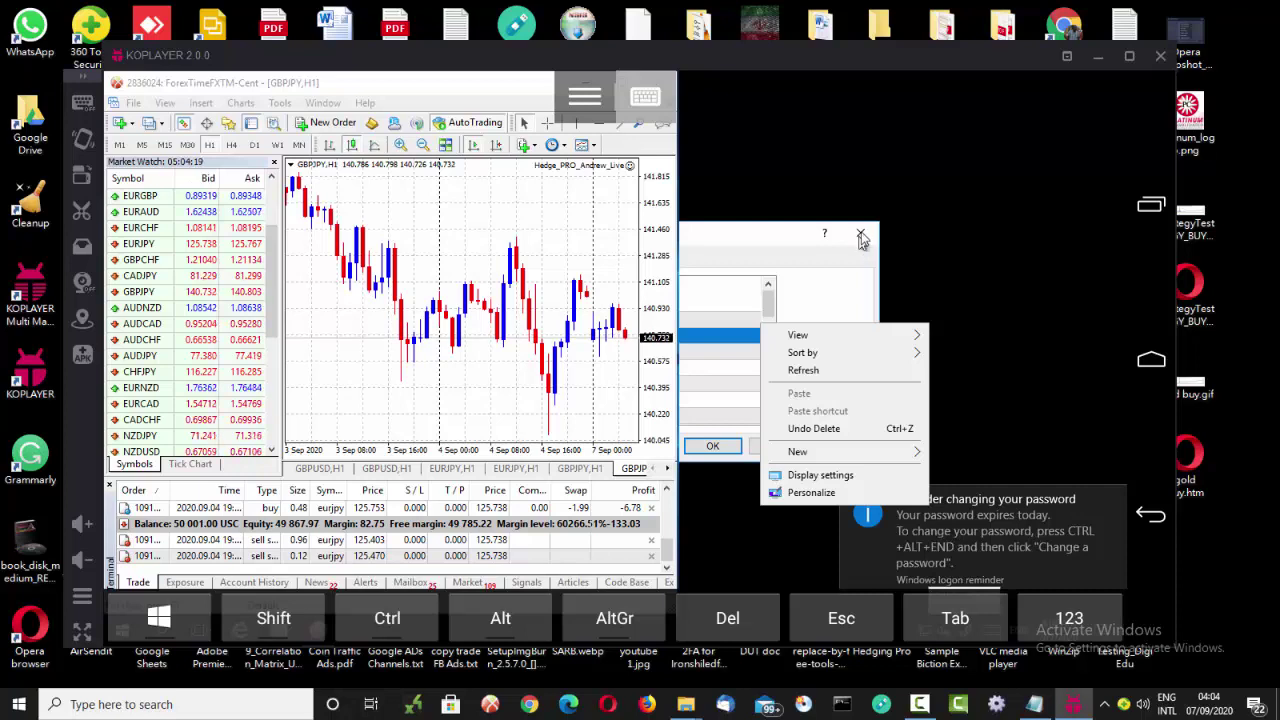
right_click(860, 238)
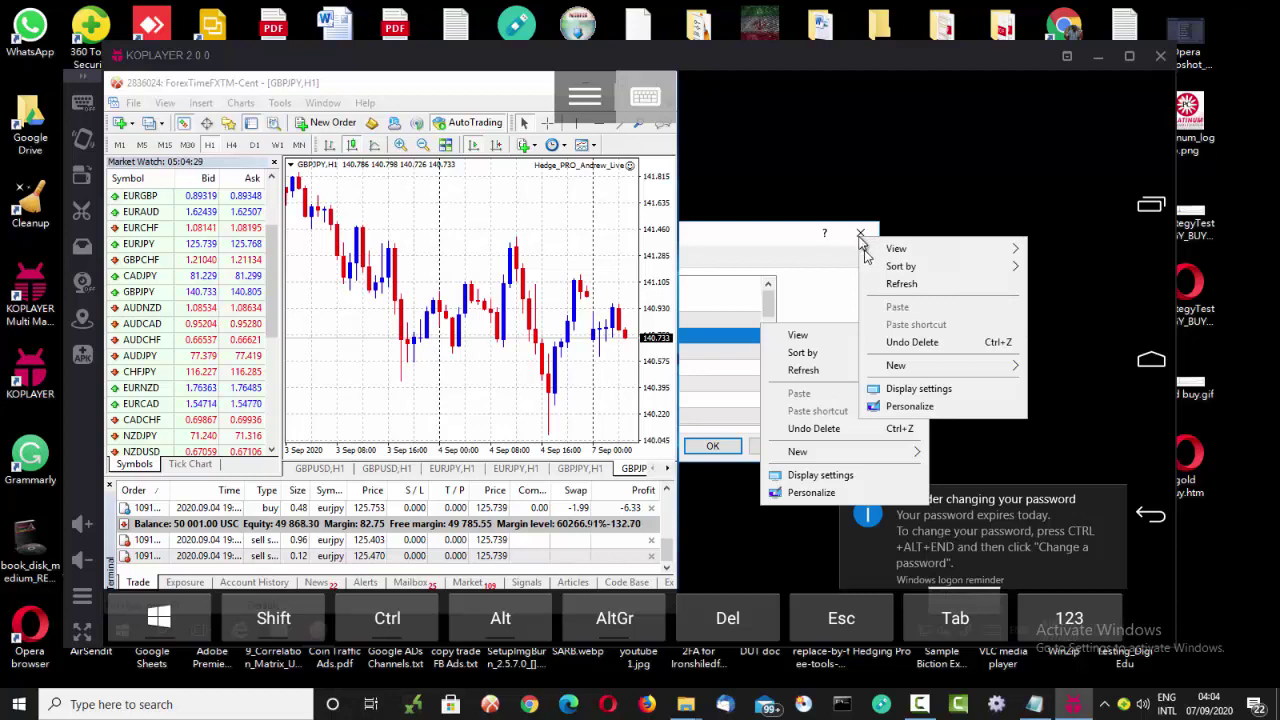
mouse_move(893, 270)
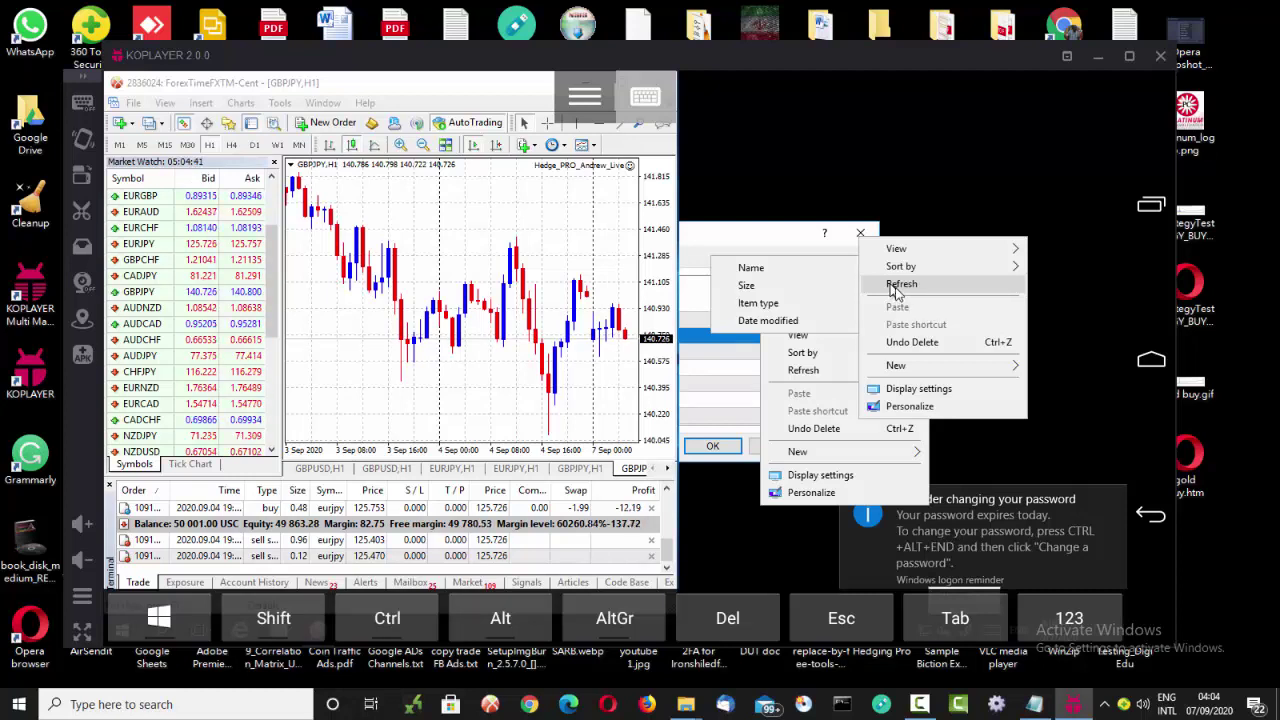
Step: Switch the remote session to Touch mode and show and hide the on-screen keyboard
left_click(576, 100)
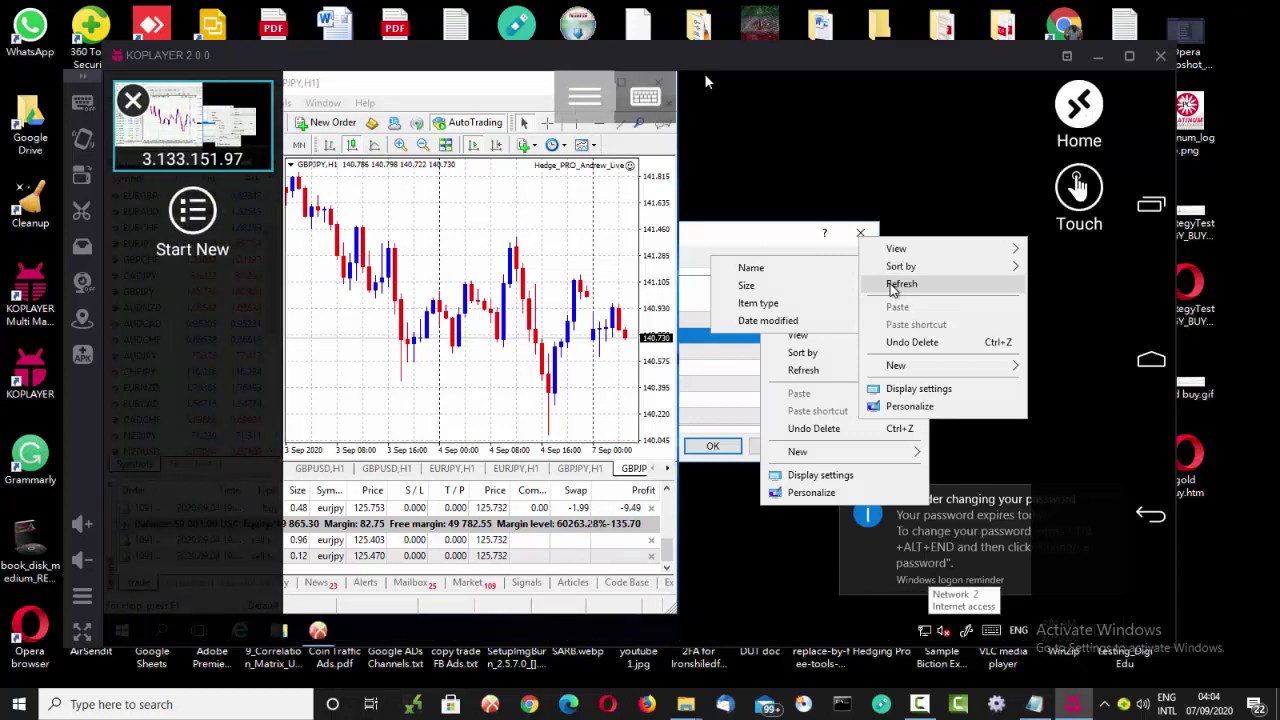
left_click(1085, 148)
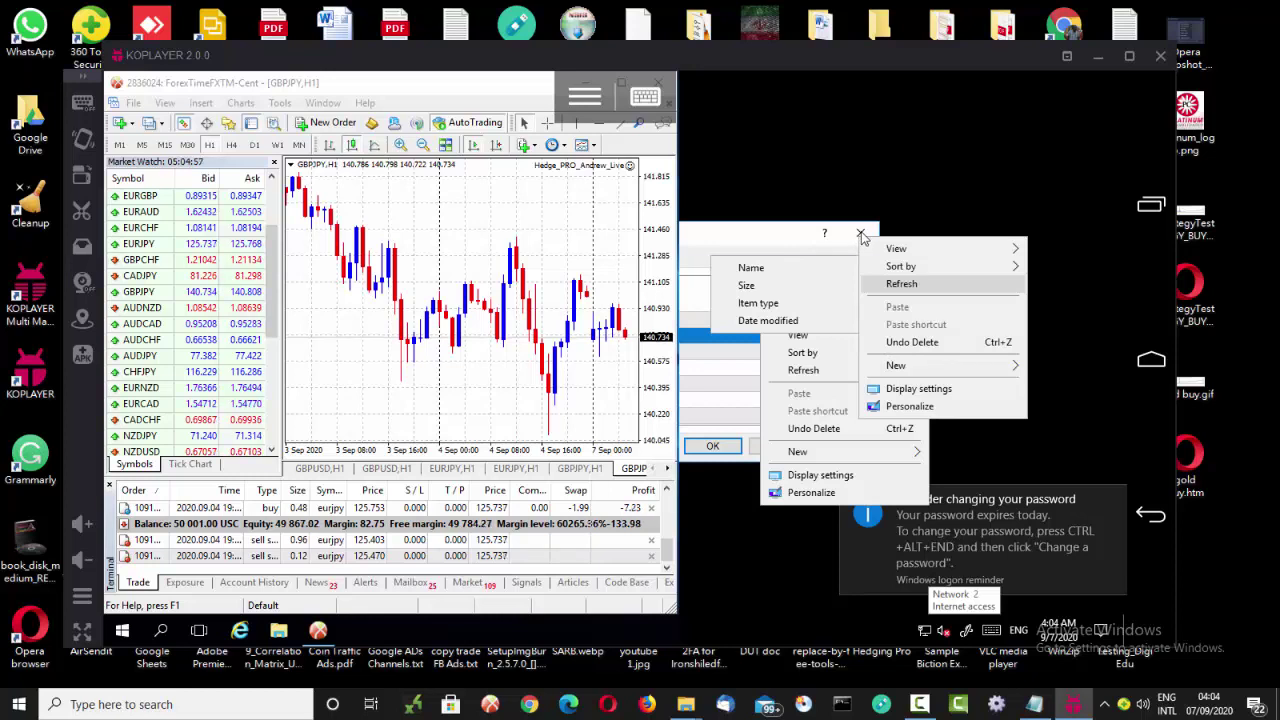
left_click(640, 95)
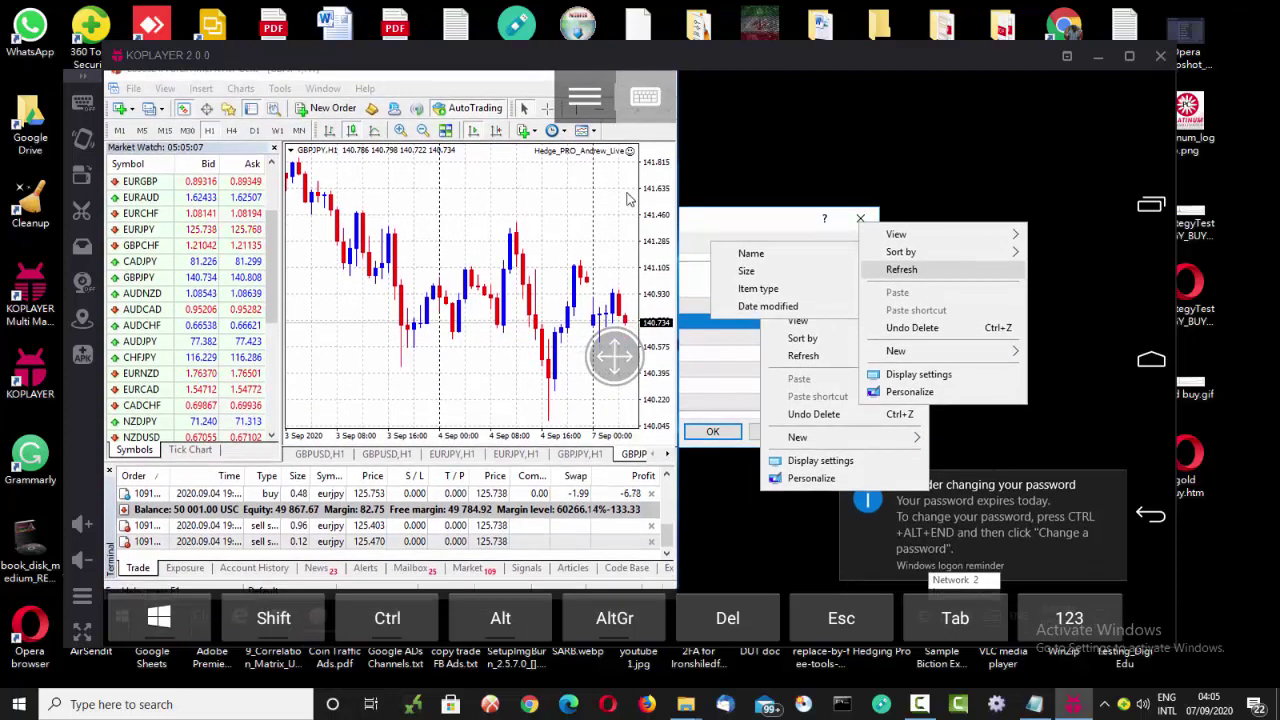
left_click(640, 106)
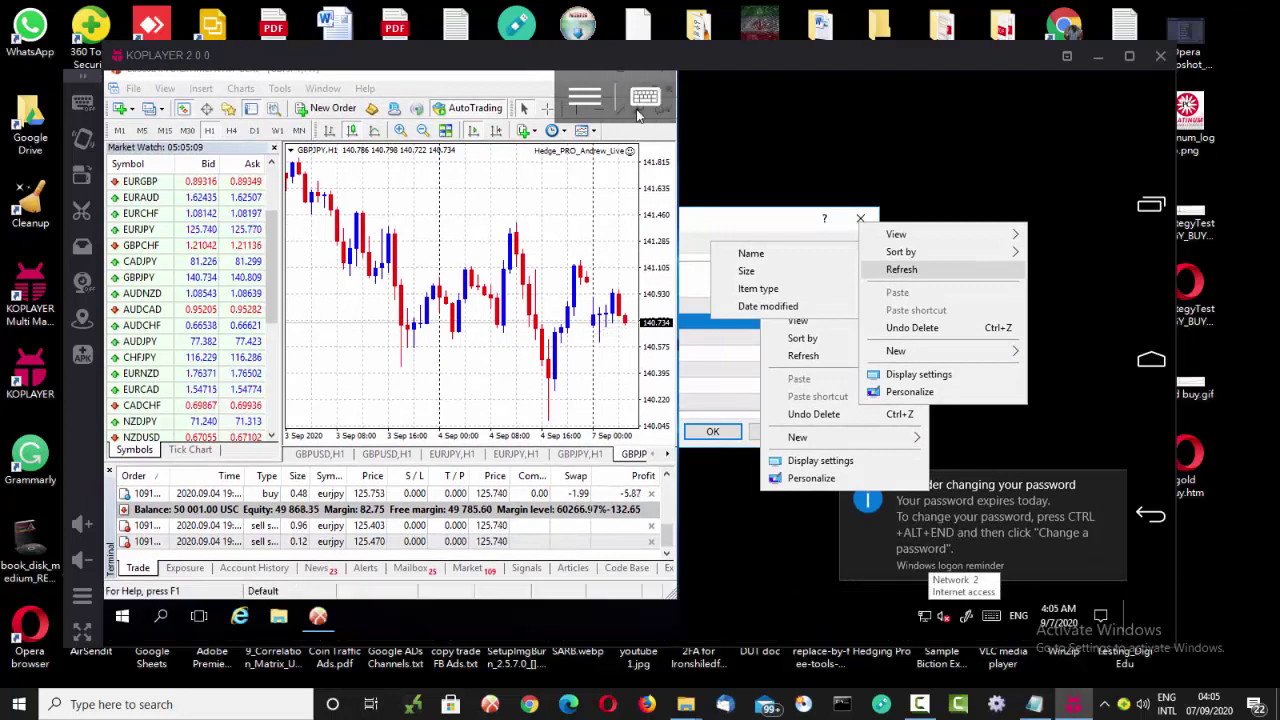
left_click(636, 106)
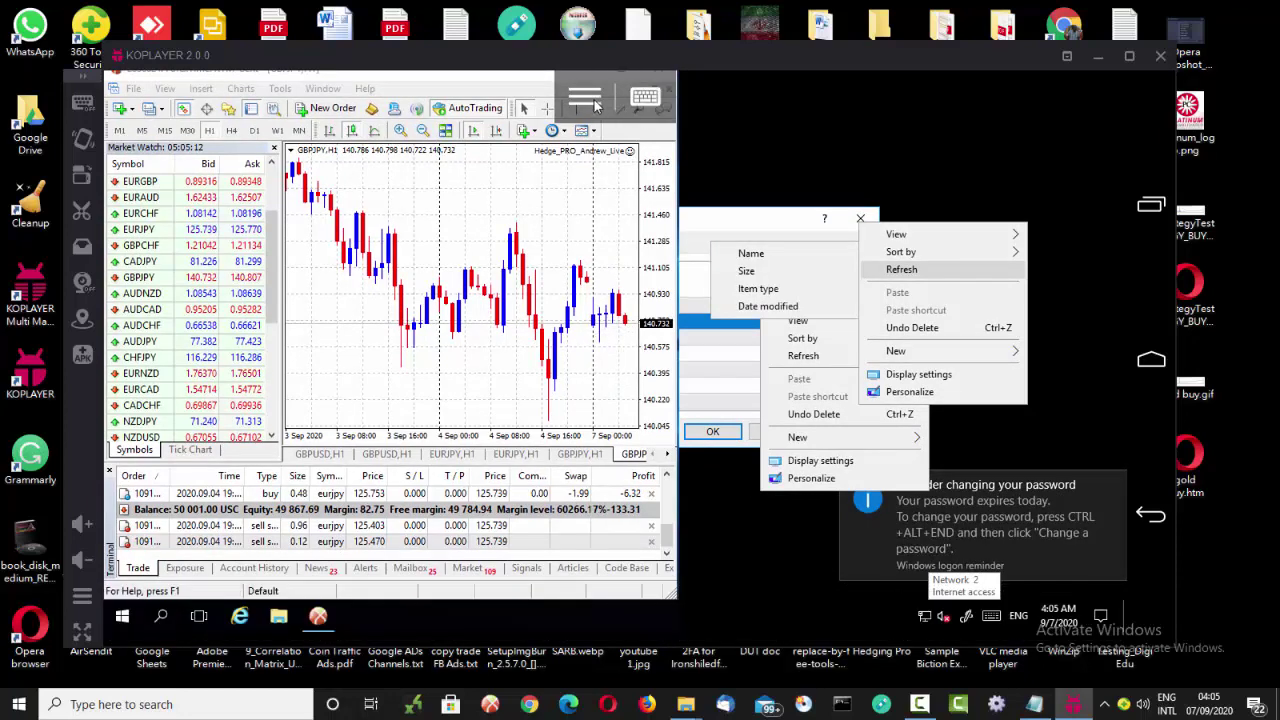
left_click(656, 108)
left_click(656, 108)
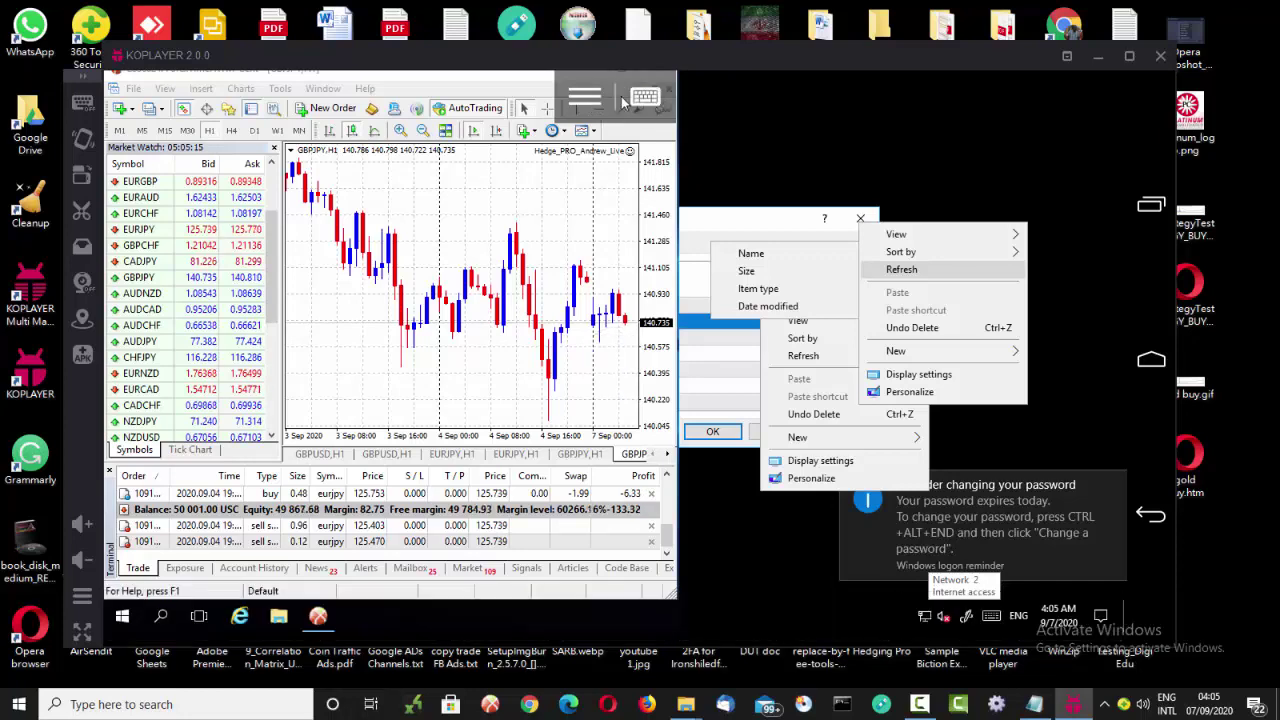
Step: Switch the remote session's input back to Mouse Pointer mode
left_click(604, 102)
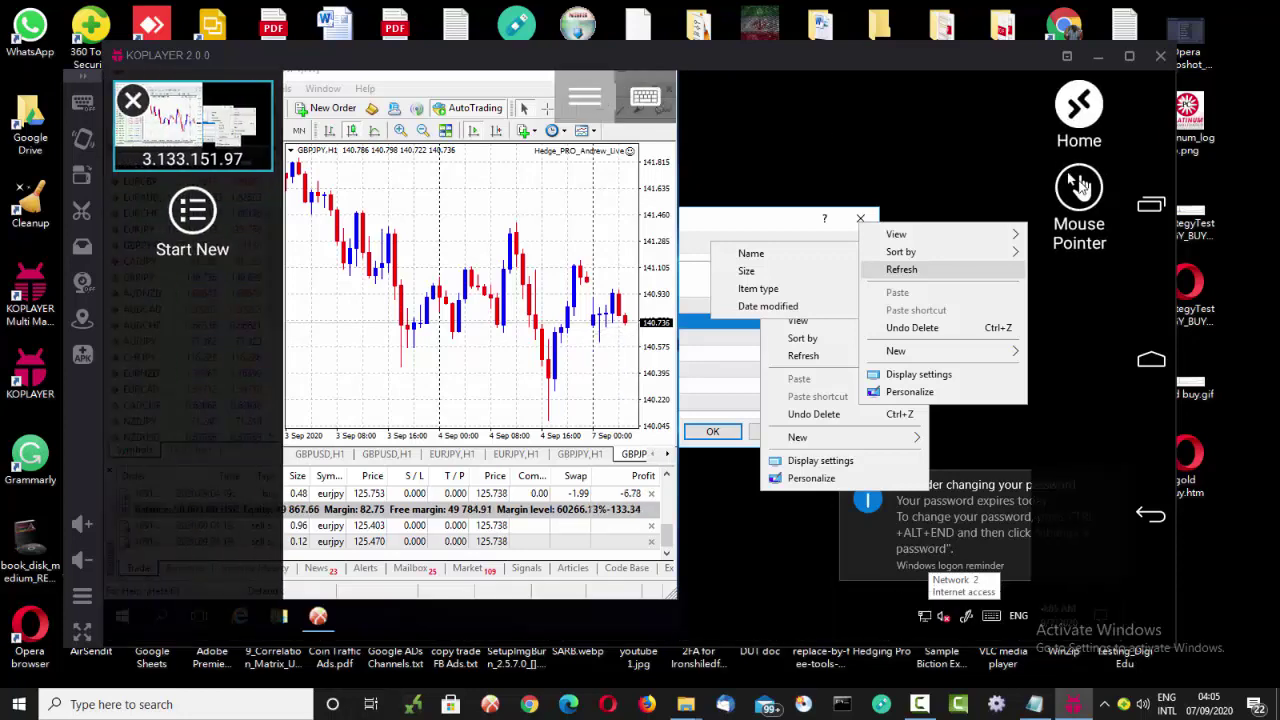
left_click(1078, 185)
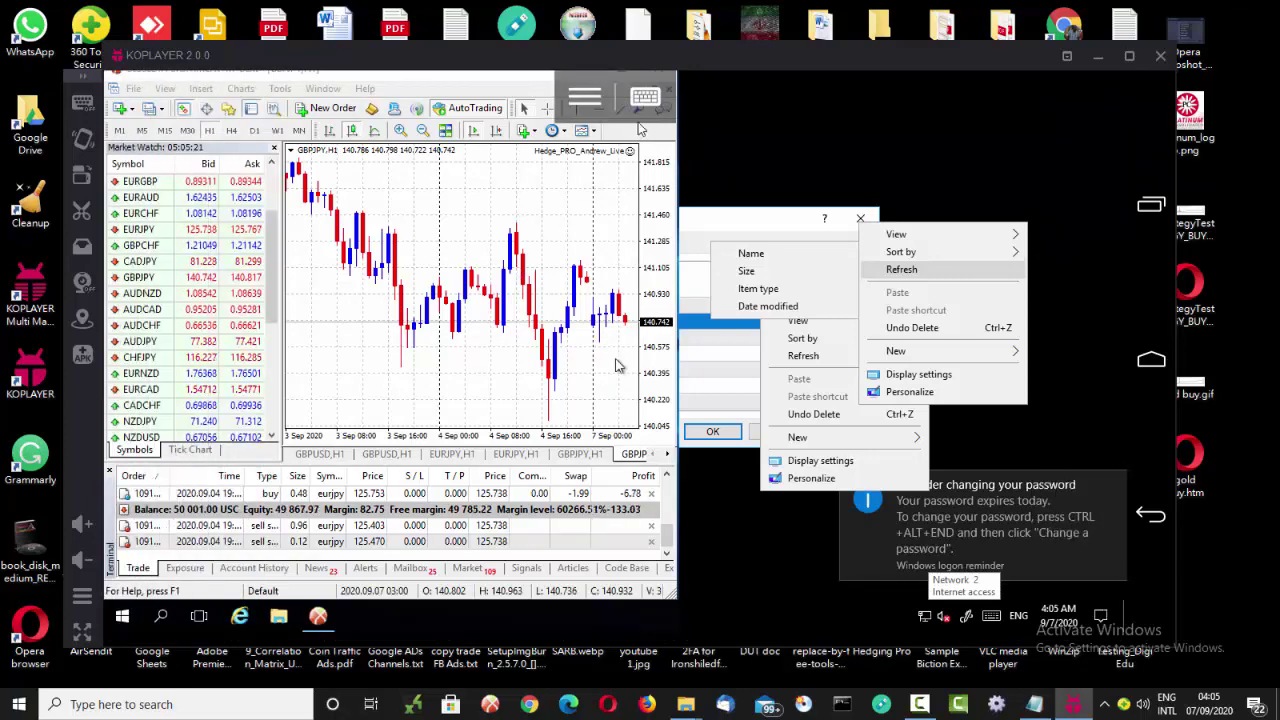
Step: Show the special keys over the remote desktop, try the pointer on the session, and hide the keys again
left_click(647, 100)
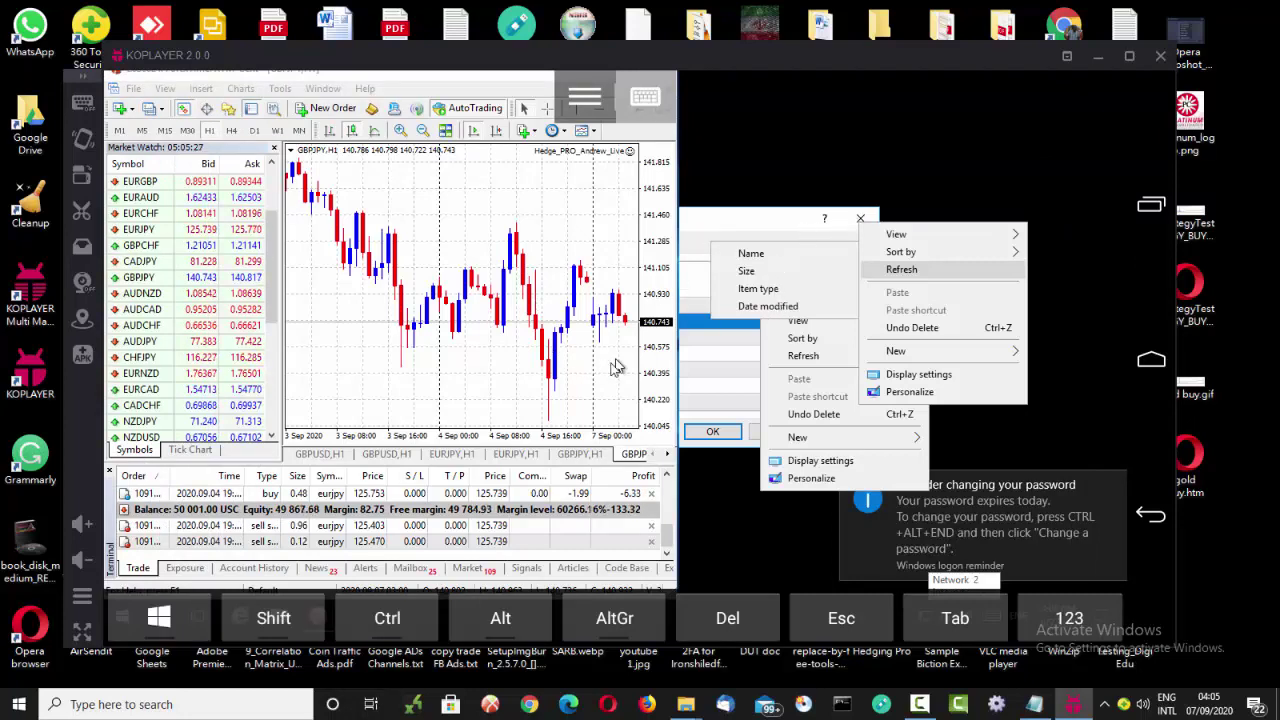
left_click(617, 368)
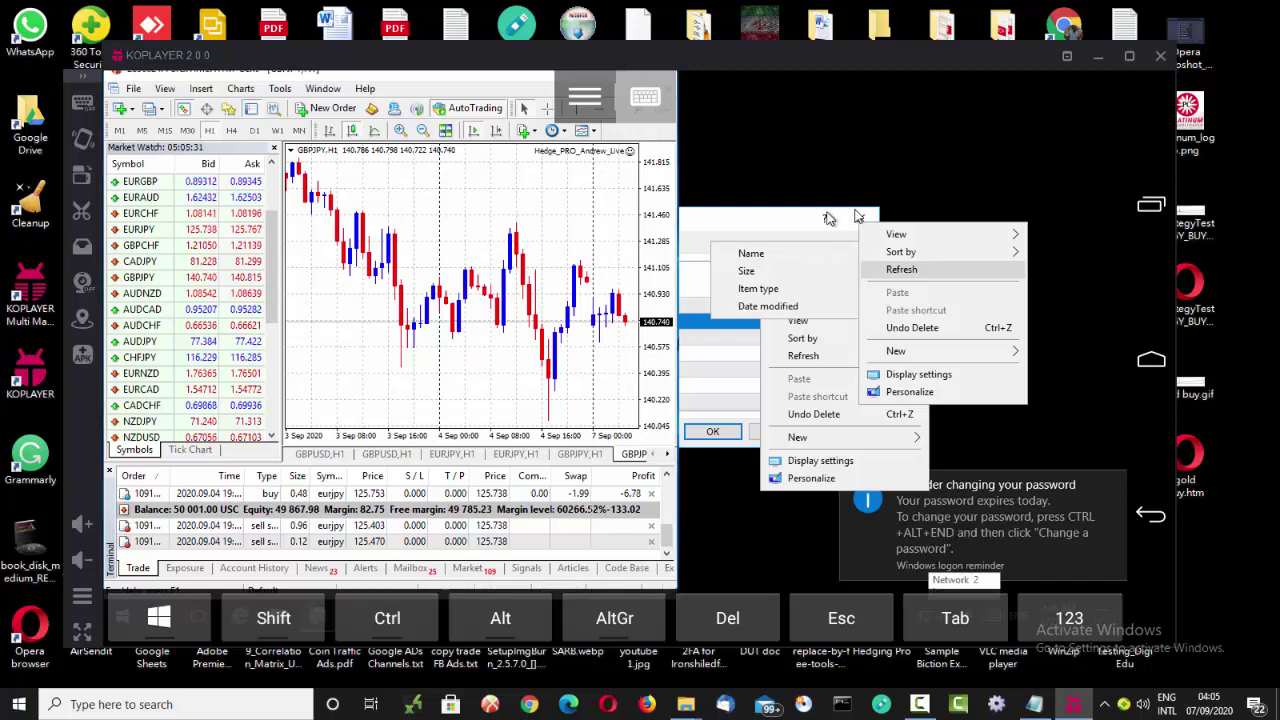
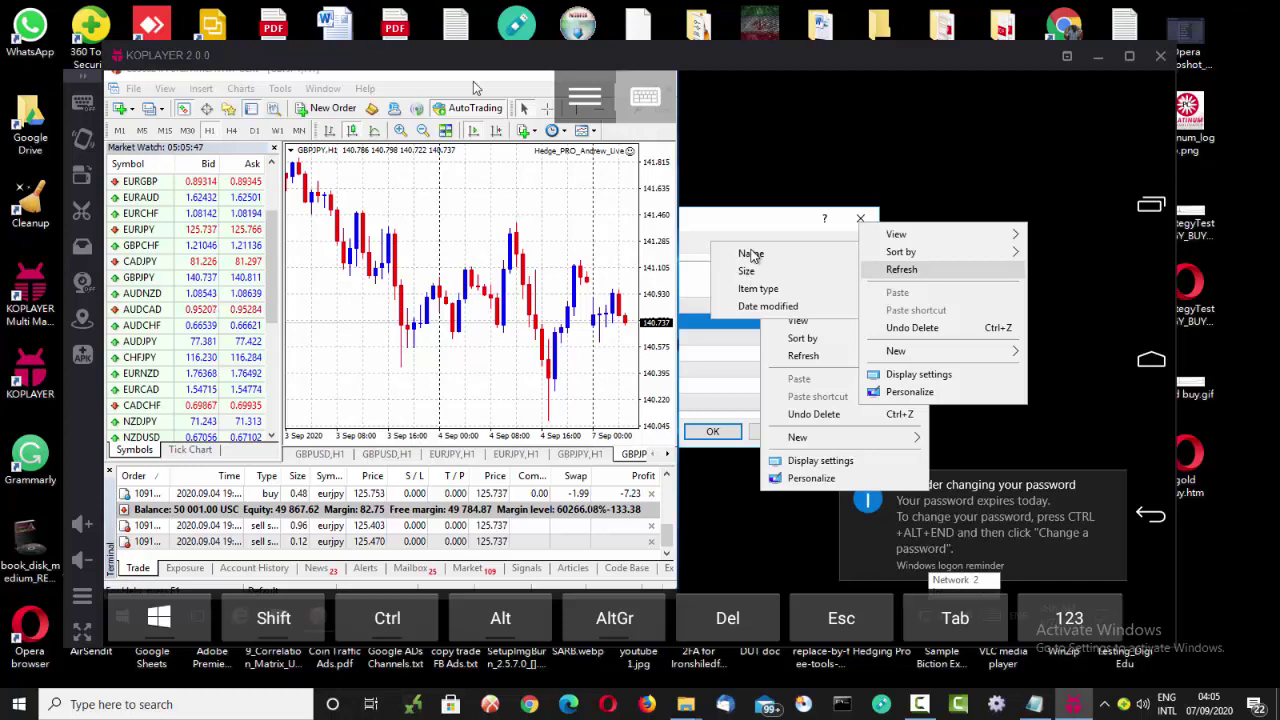
left_click(575, 104)
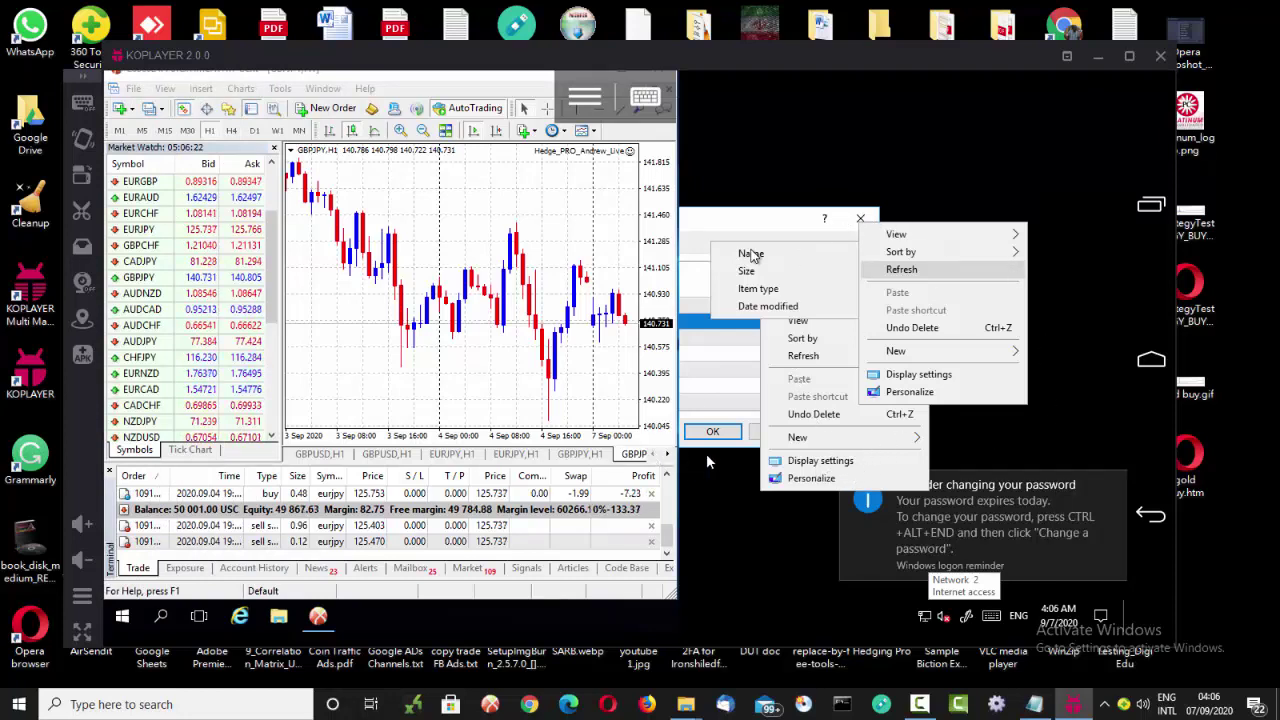
Step: Bring back the special keys and try Tab, Esc and Ctrl on the remote session
left_click(641, 104)
left_click(950, 620)
left_click(950, 620)
left_click(950, 620)
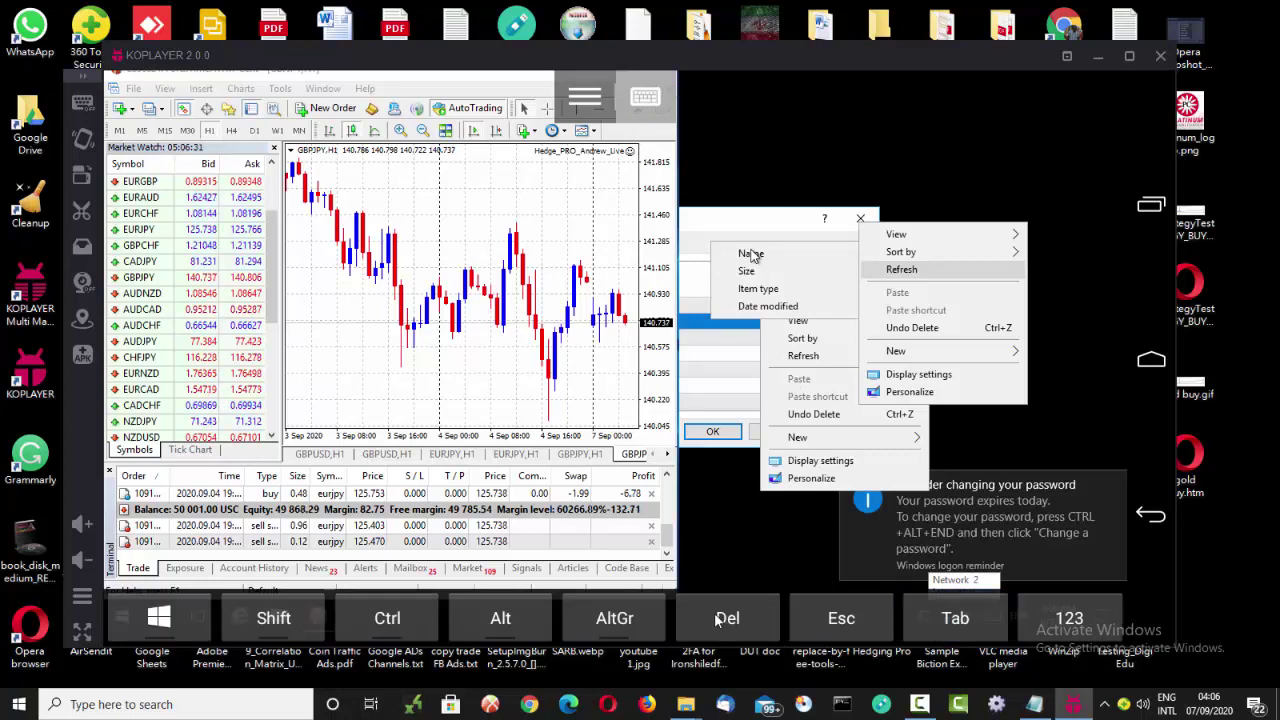
left_click(831, 622)
left_click(831, 622)
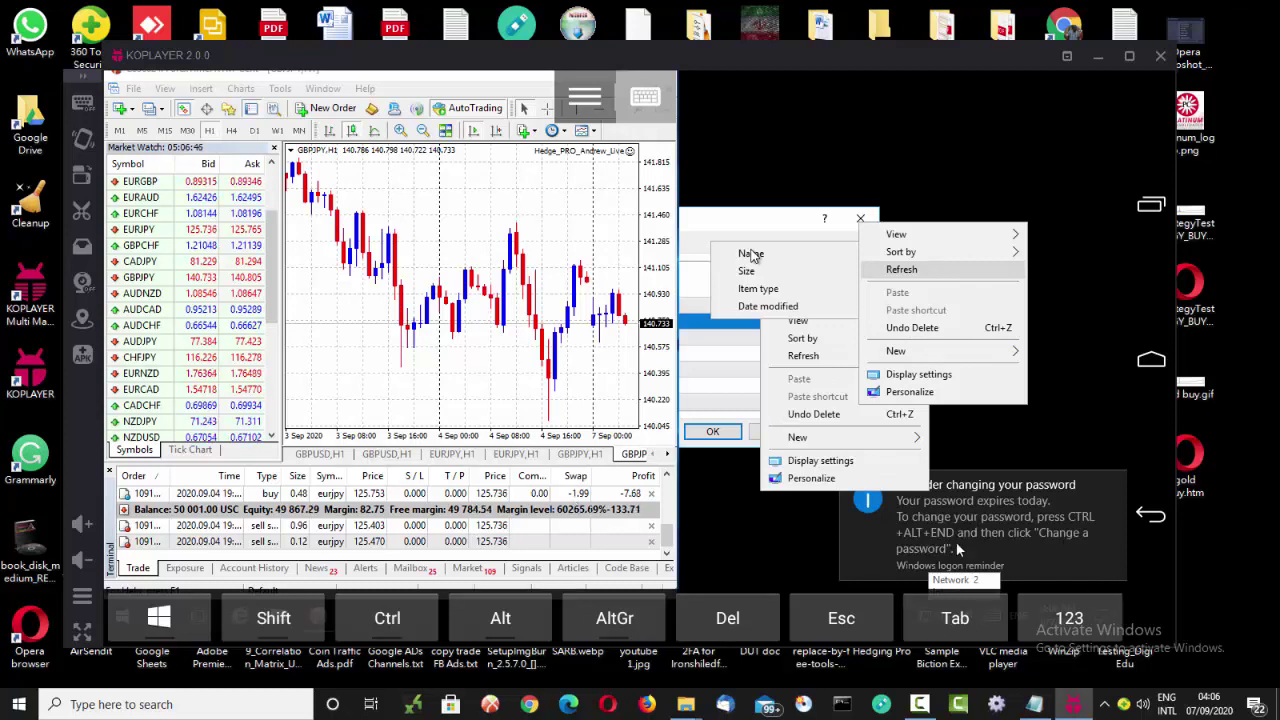
left_click(385, 618)
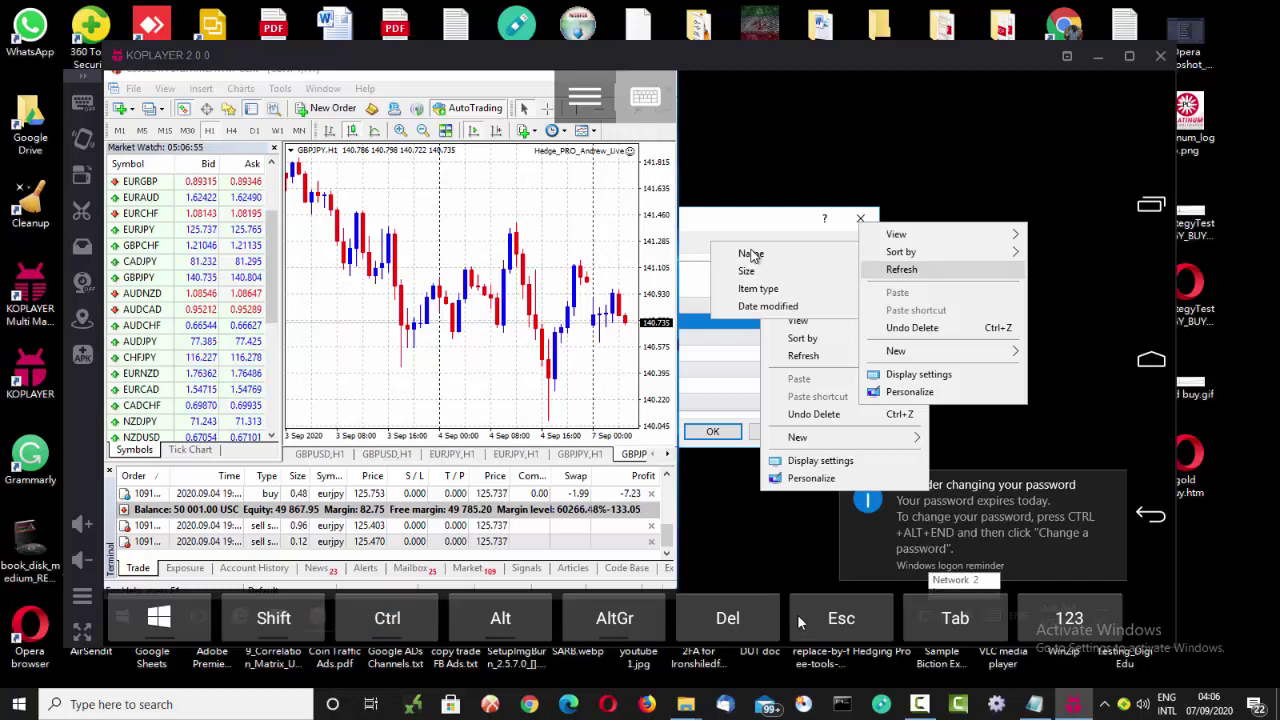
left_click(840, 618)
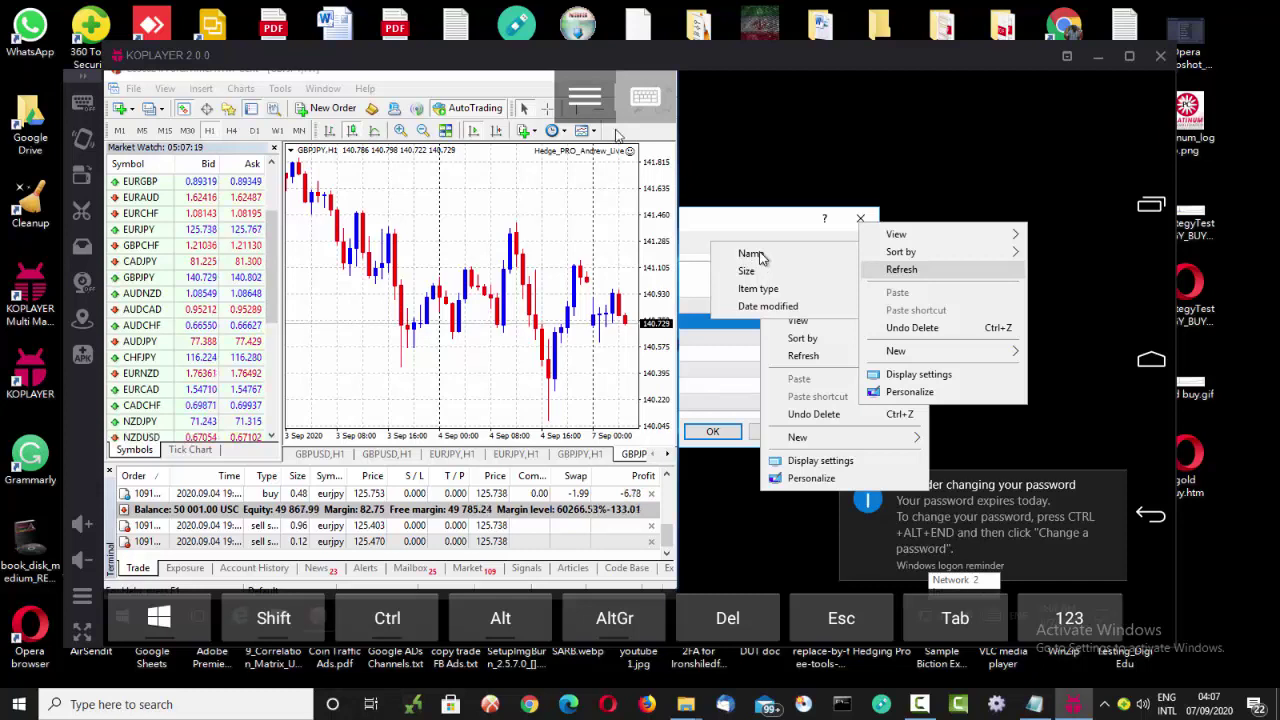
Step: Close the current remote session, reconnect to the saved VPS desktop, and try the pointer on its trading terminal
left_click(590, 100)
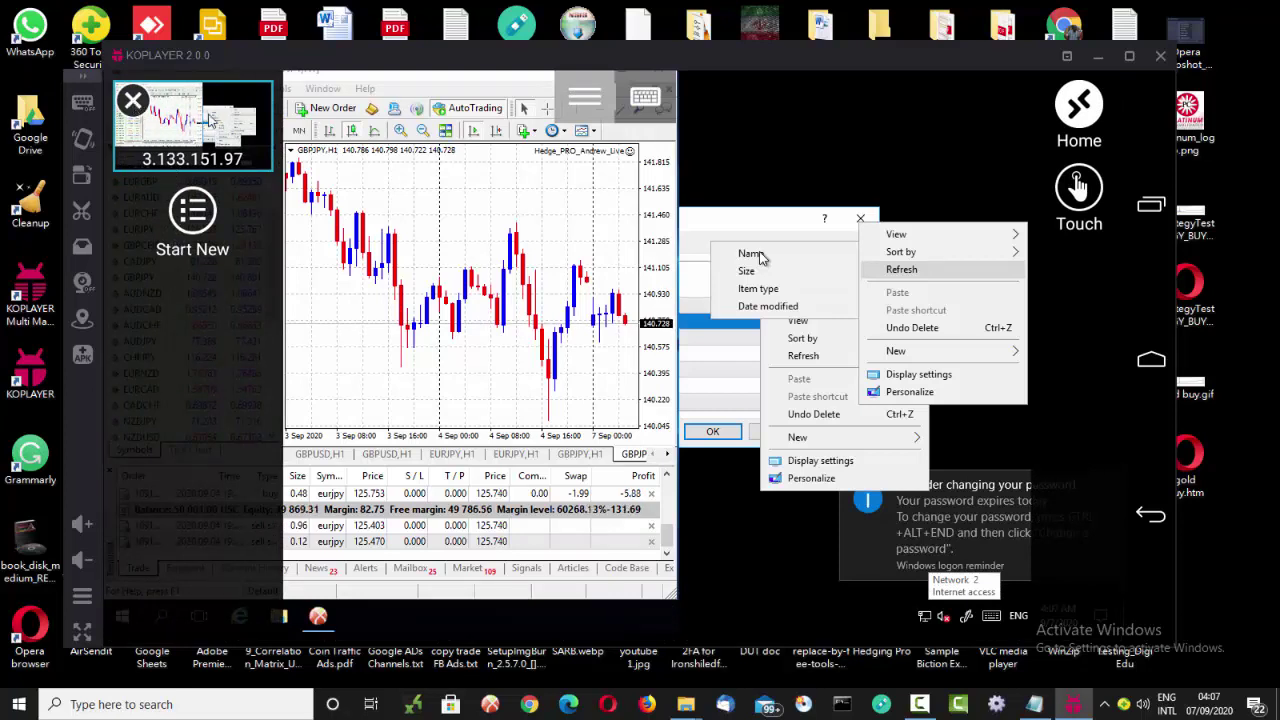
left_click(133, 101)
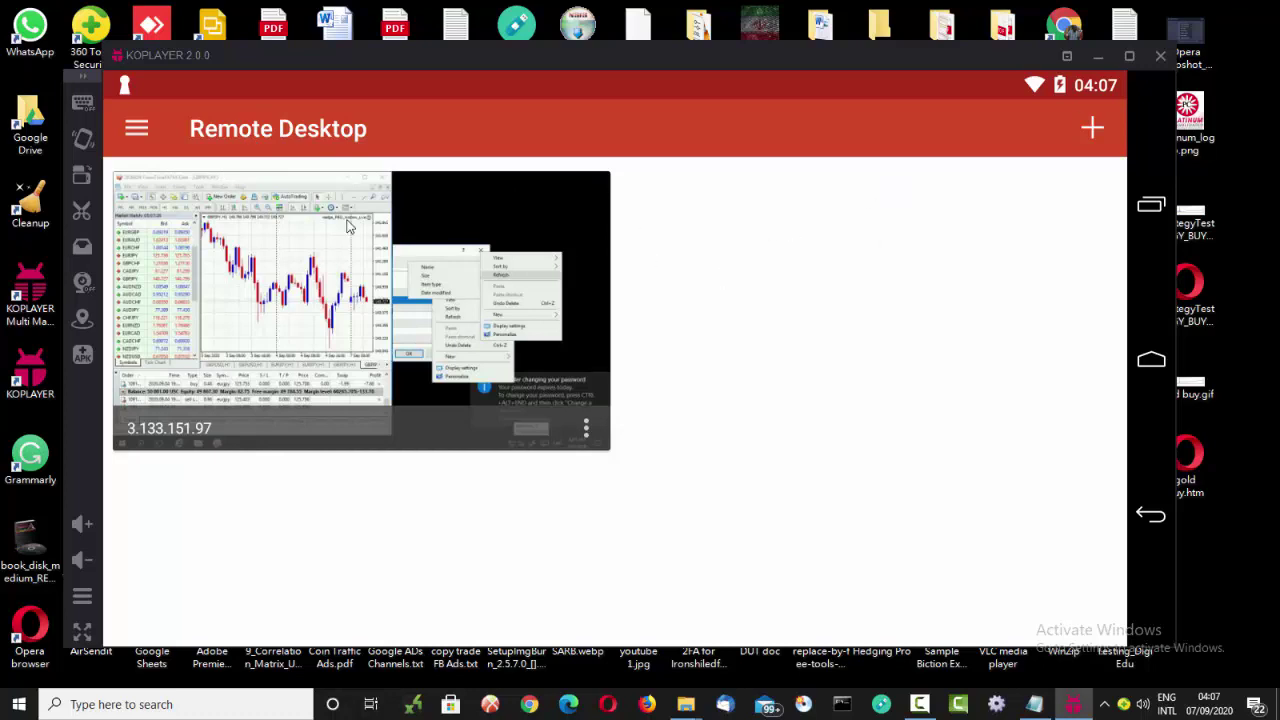
left_click(289, 232)
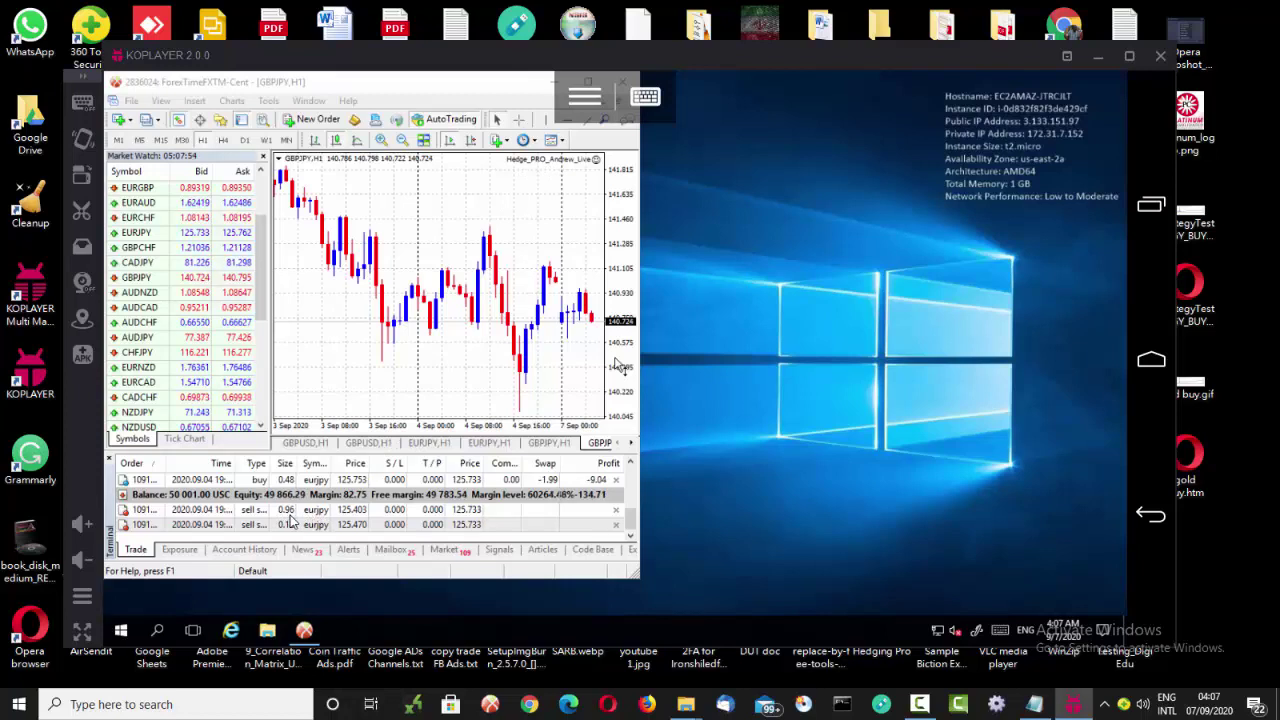
left_click(290, 521)
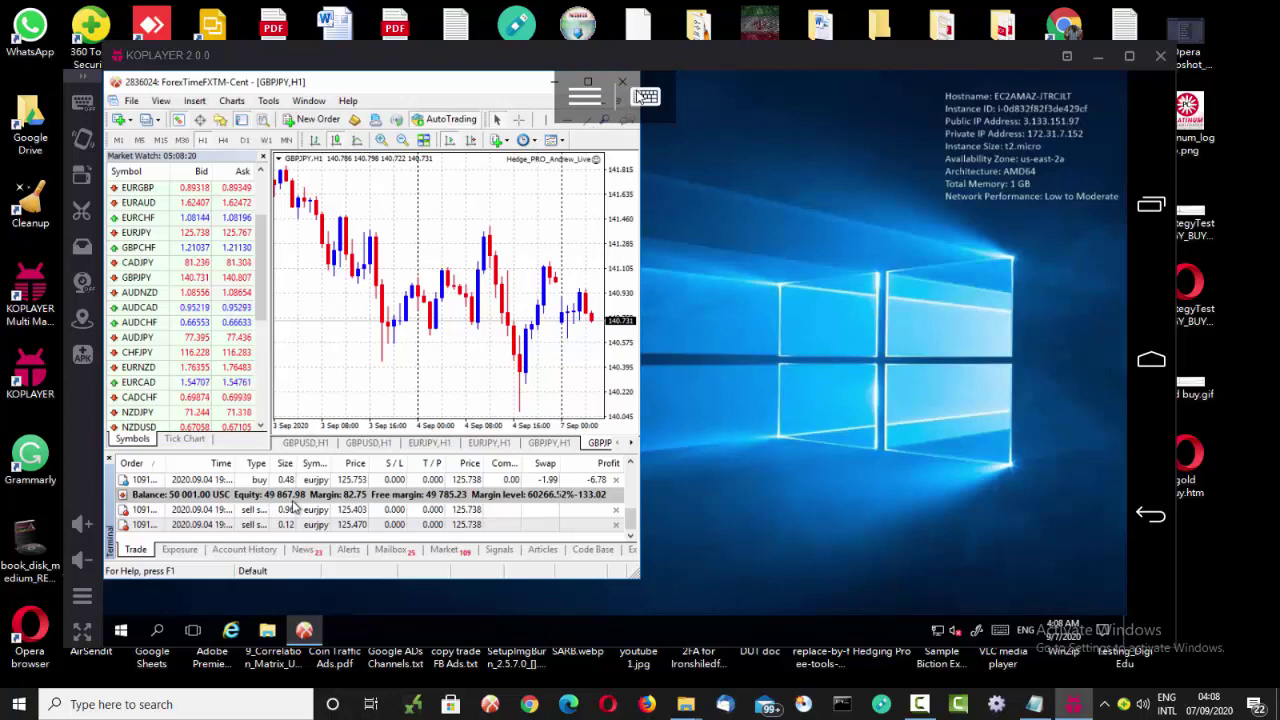
Step: End the reconnected VPS session and return to the list of saved desktops
left_click(598, 100)
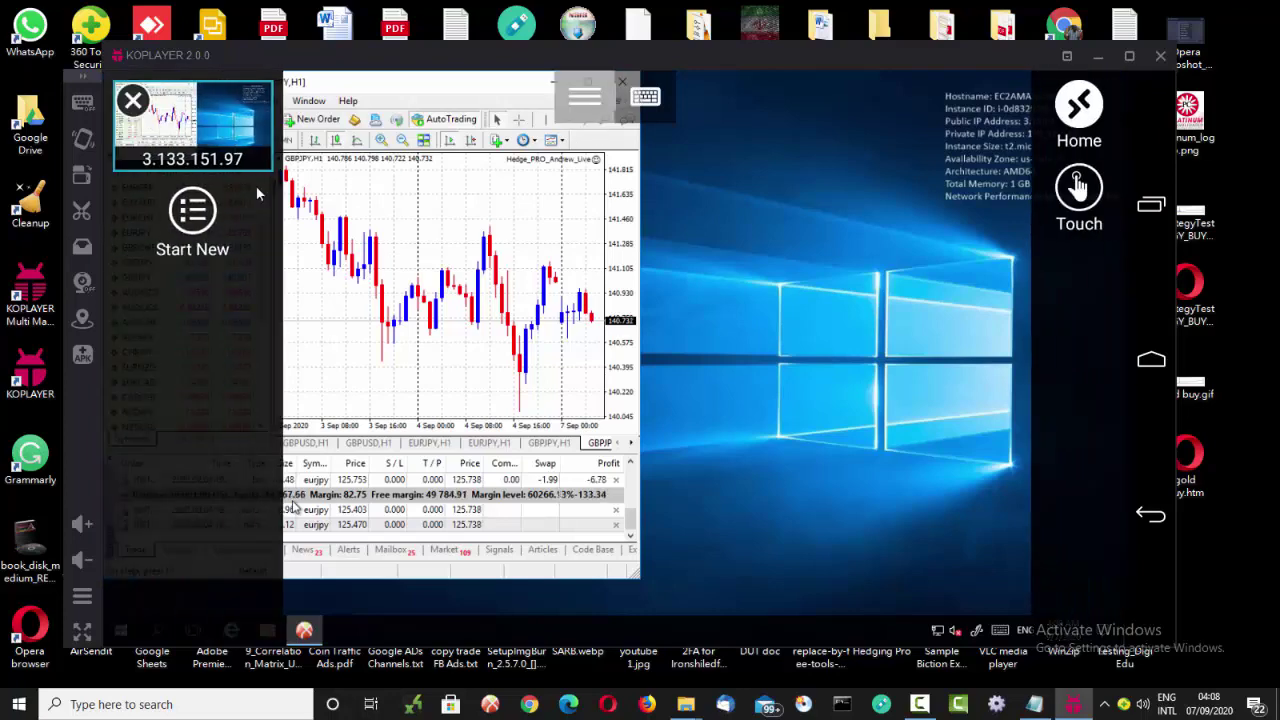
left_click(138, 113)
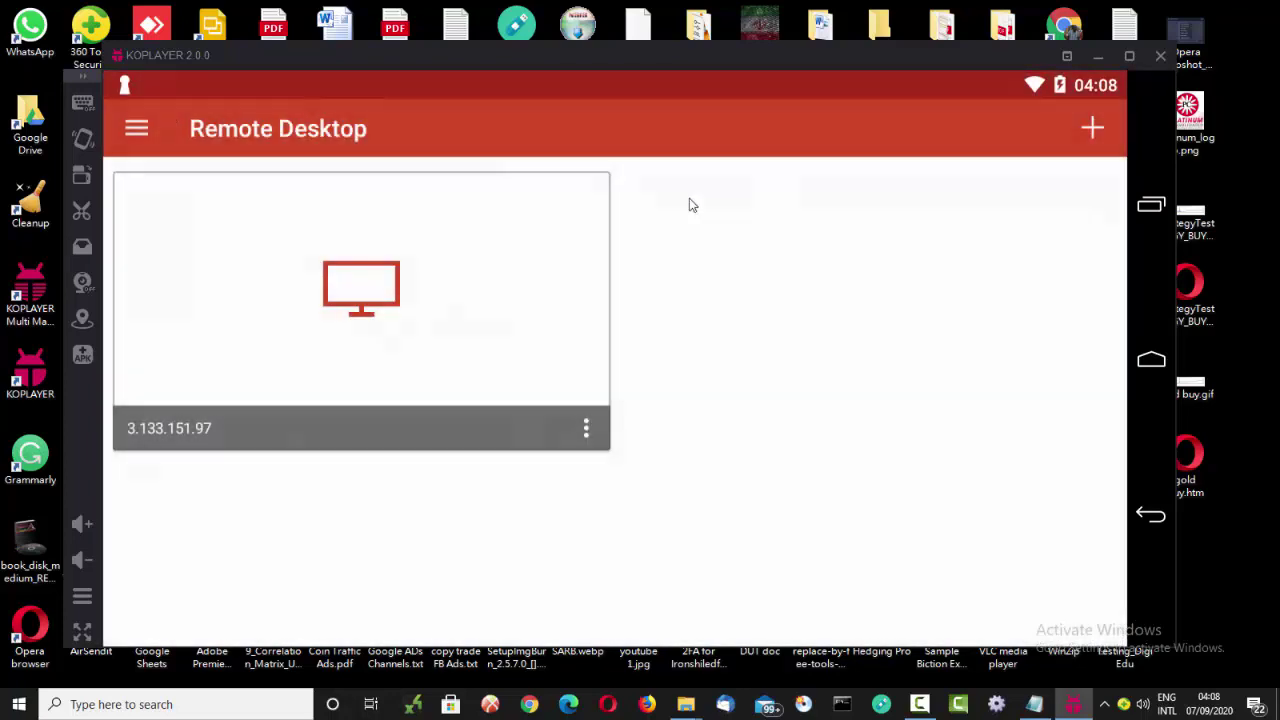